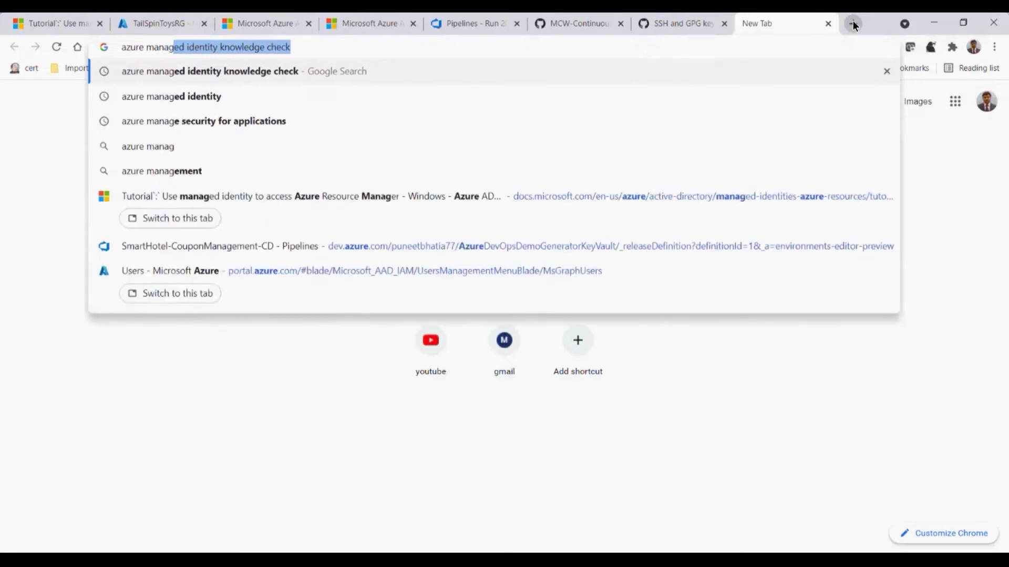
Search Google for 'azure managed identity' and open the Microsoft Docs managed identities article
key("Right")
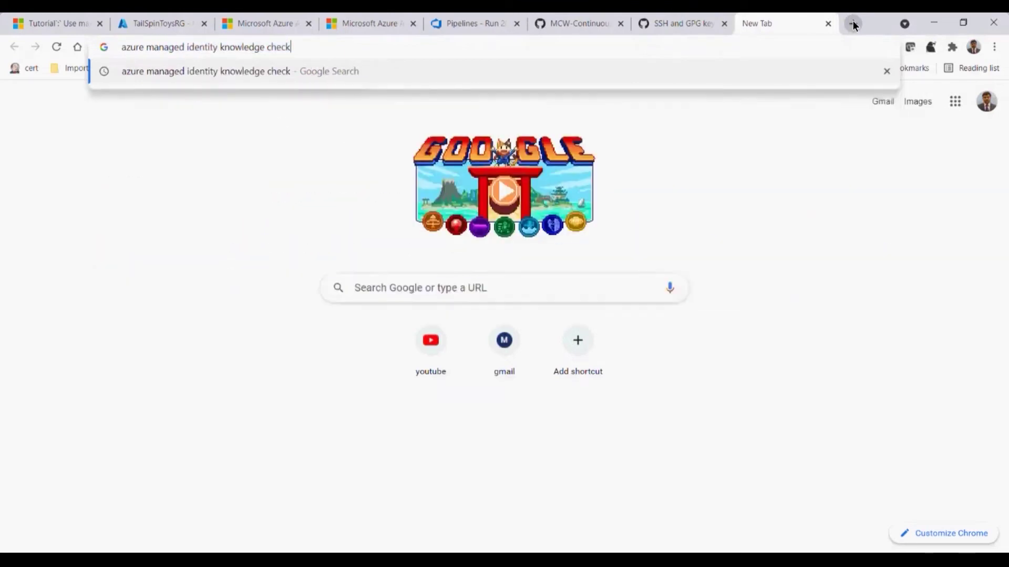
key("BackSpace")
key("BackSpace")
key("BackSpace")
key("BackSpace")
key("BackSpace")
key("BackSpace")
key("BackSpace")
key("BackSpace")
key("BackSpace")
key("BackSpace")
key("BackSpace")
key("BackSpace")
key("BackSpace")
key("BackSpace")
key("BackSpace")
key("BackSpace")
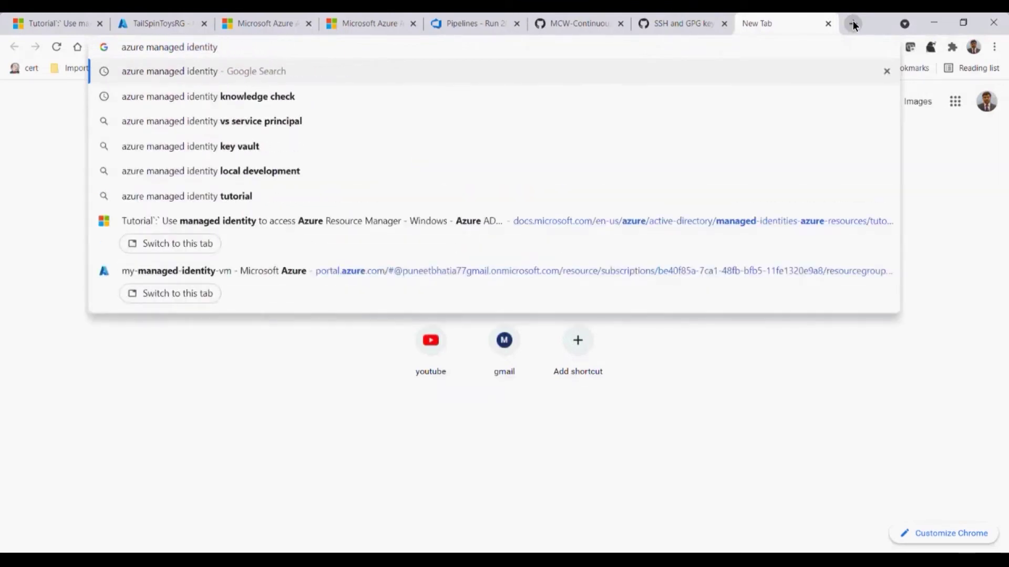
key("Return")
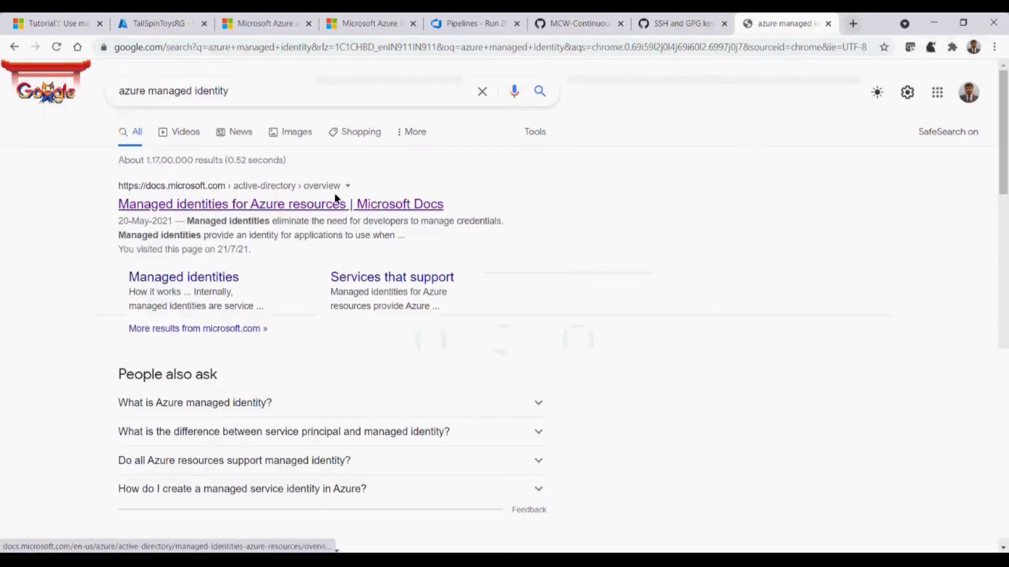
left_click(326, 205)
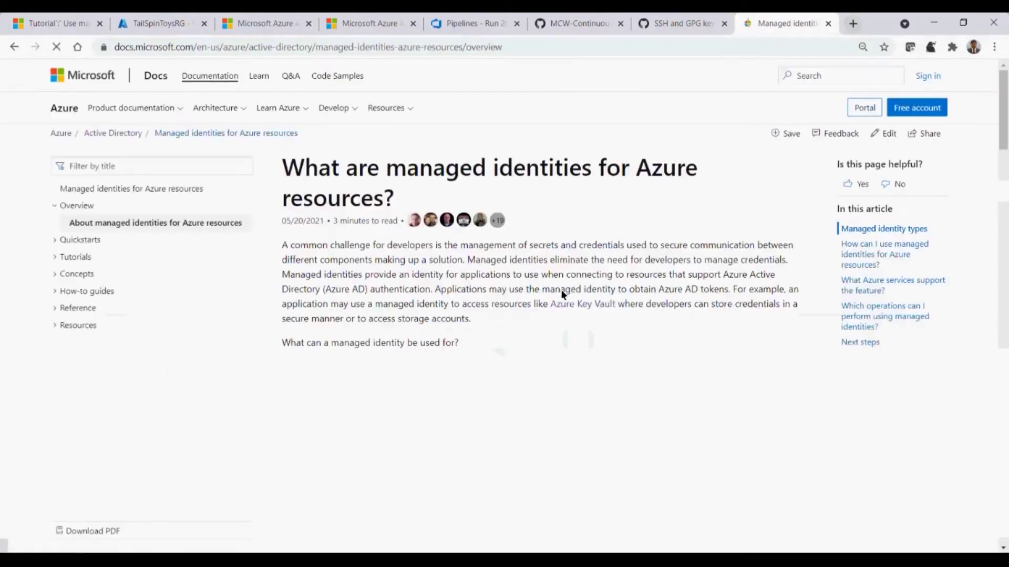
Read the article's benefits section, highlighting the introductory line and the first benefit
left_click_drag(1003, 130, 1005, 208)
left_click_drag(282, 267, 505, 269)
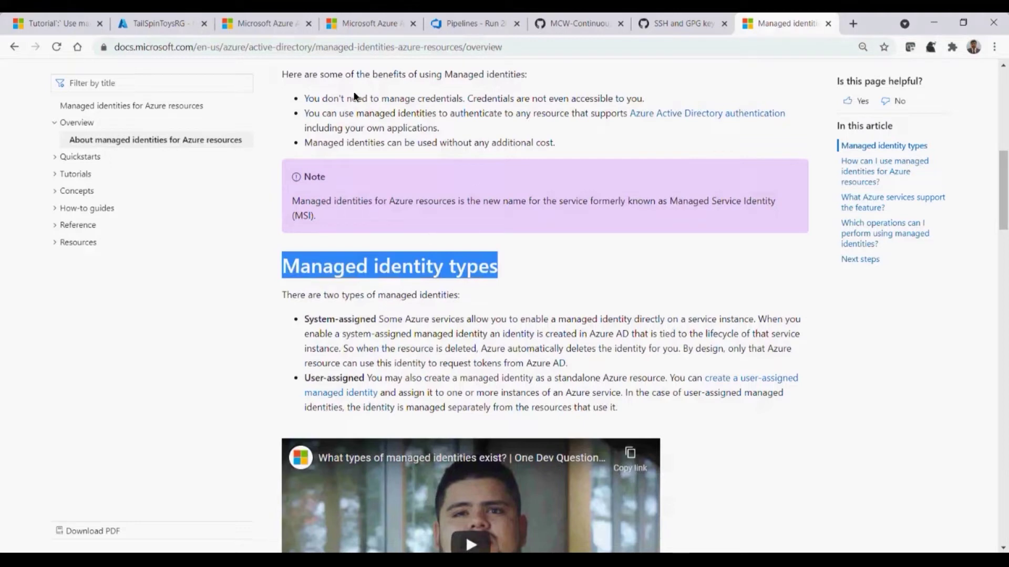
left_click_drag(303, 99, 434, 94)
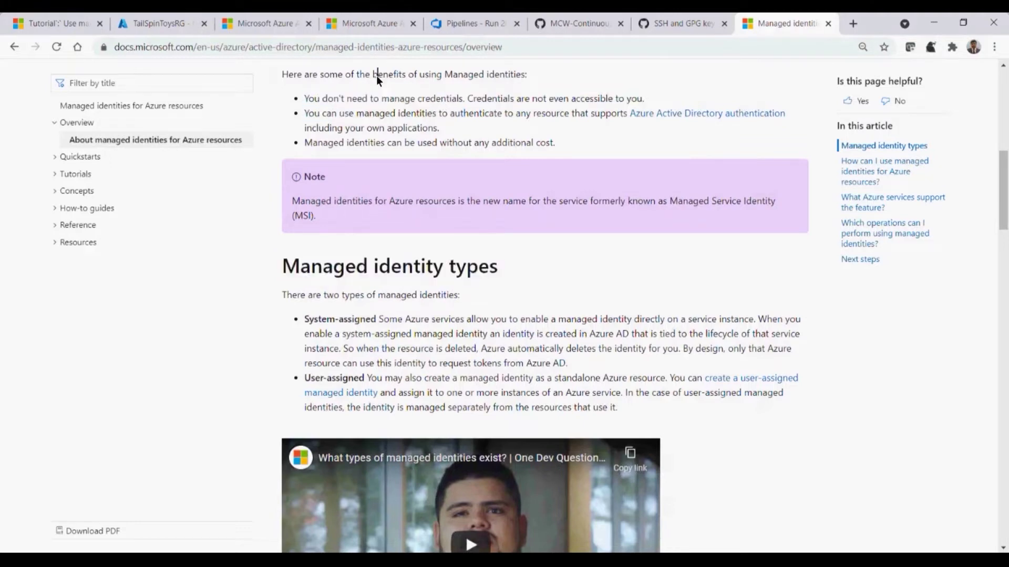
left_click_drag(376, 75, 515, 77)
mouse_move(1003, 171)
left_mouse_down()
mouse_move(1004, 90)
mouse_move(1006, 157)
left_mouse_up()
left_click(363, 204)
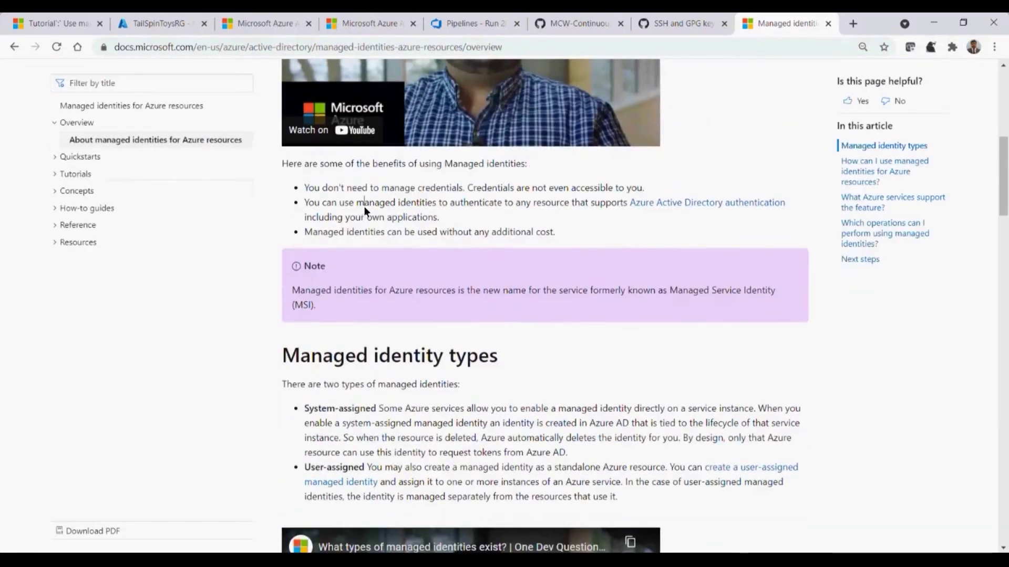
left_click_drag(462, 187, 308, 183)
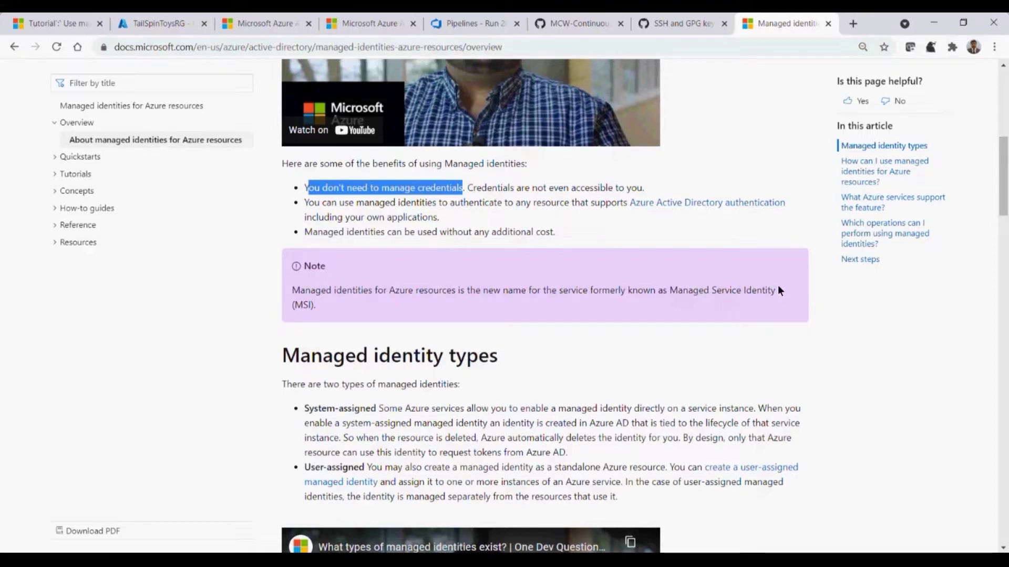
left_click_drag(751, 290, 776, 290)
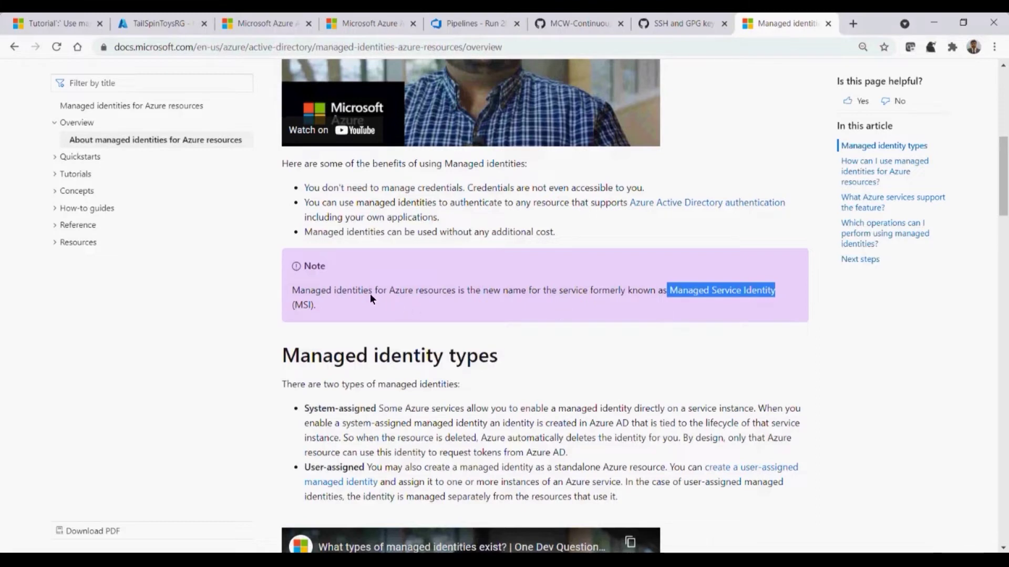
left_click_drag(369, 291, 331, 292)
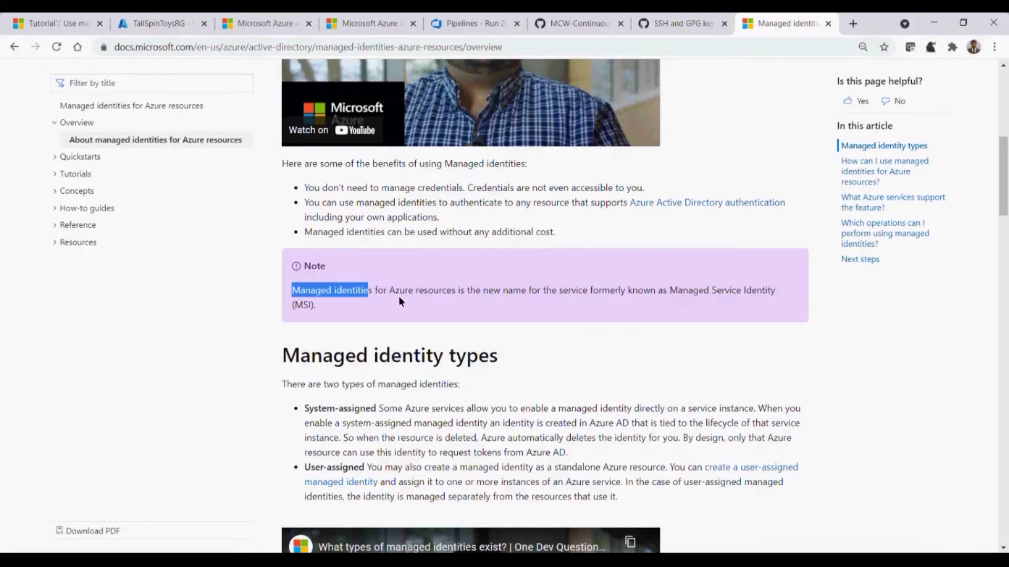
left_click(384, 306)
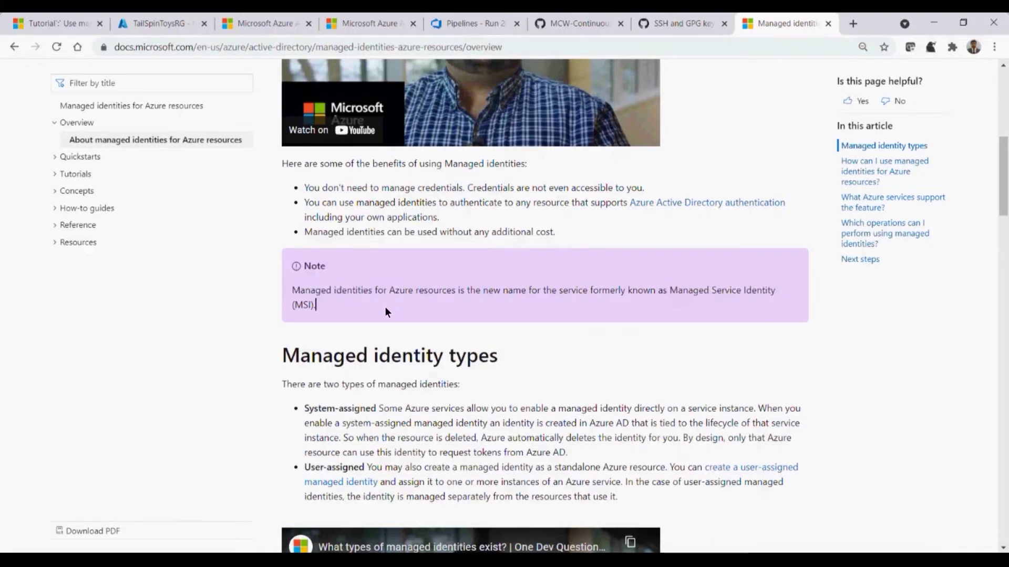
left_click(557, 48)
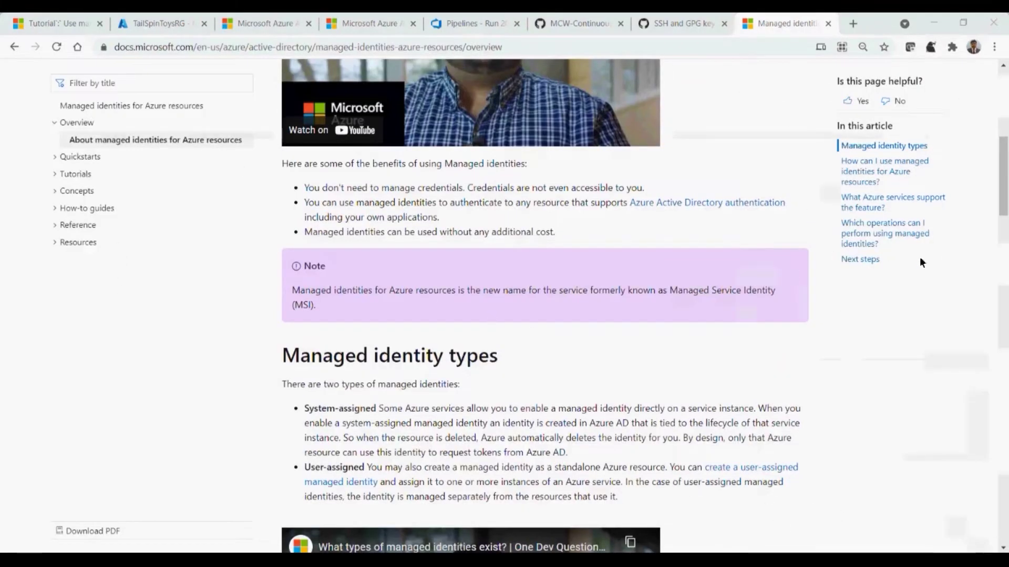
Read that system-assigned identities are deleted automatically, then go to the TailSpinToysRG portal tab
scroll(1001, 549, "down", 3)
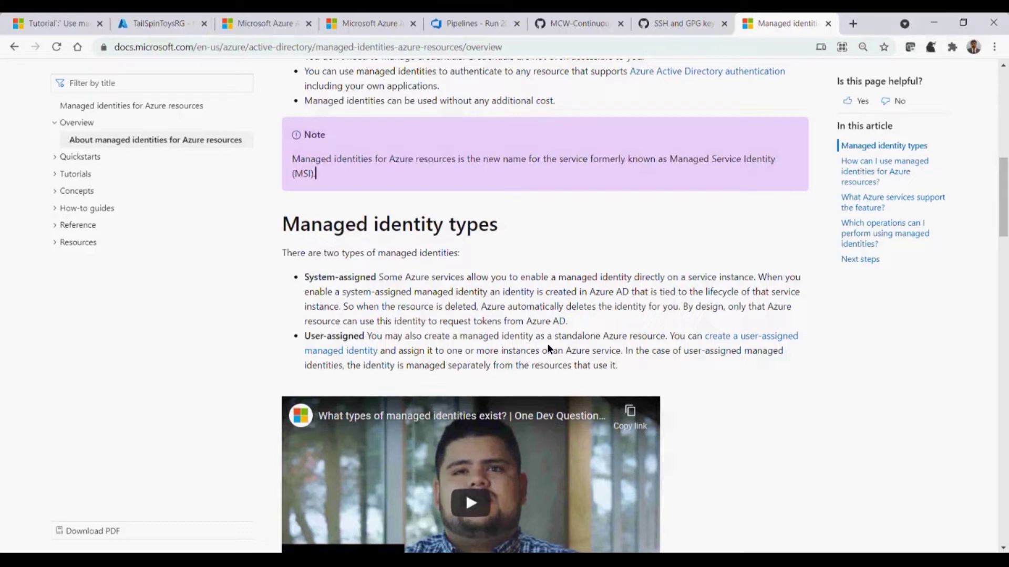
left_click_drag(369, 306, 670, 301)
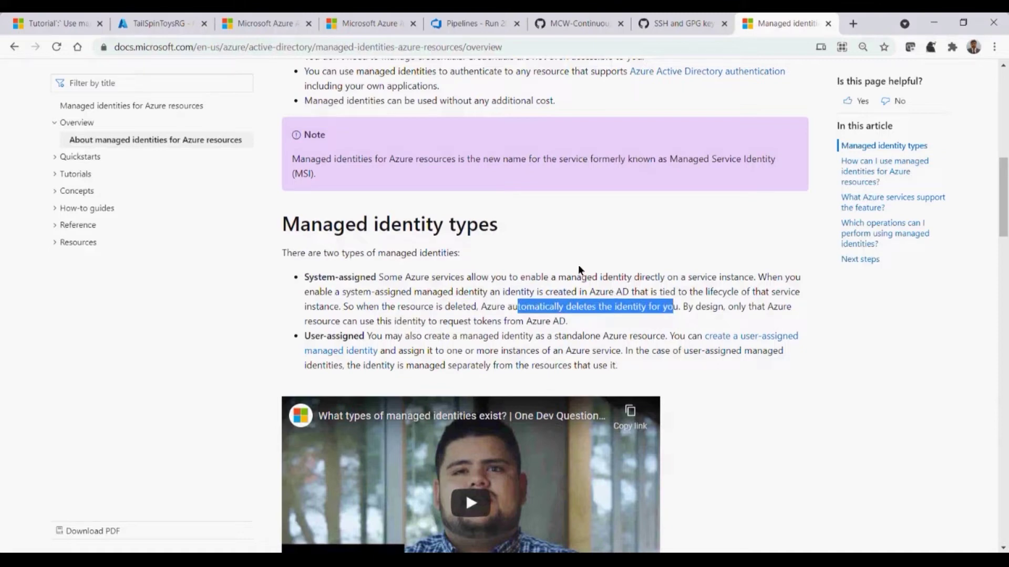
left_click(194, 23)
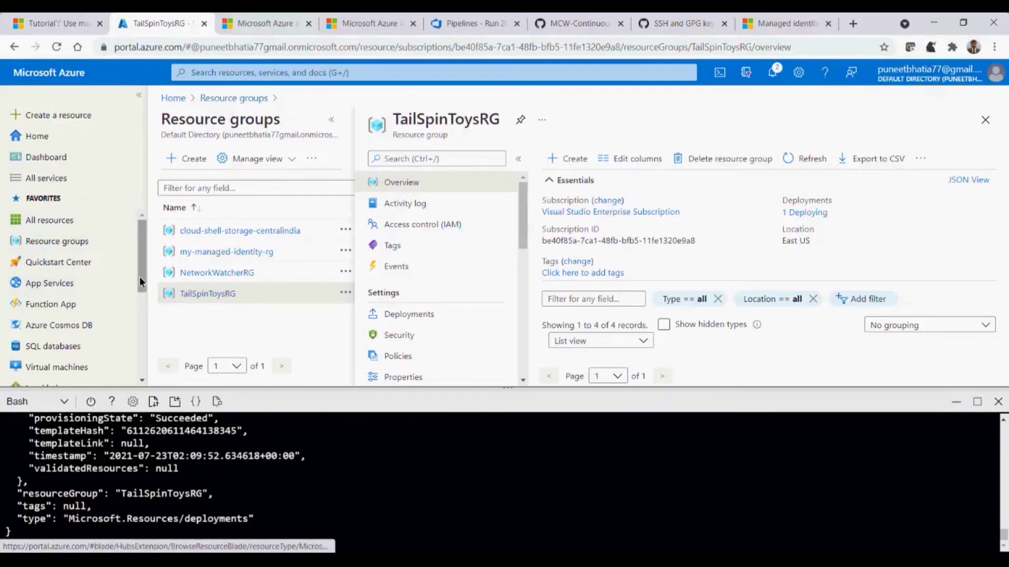
Minimize Cloud Shell and start a new virtual machine from the Virtual machines list
scroll(141, 276, "down", 1)
scroll(142, 275, "down", 2)
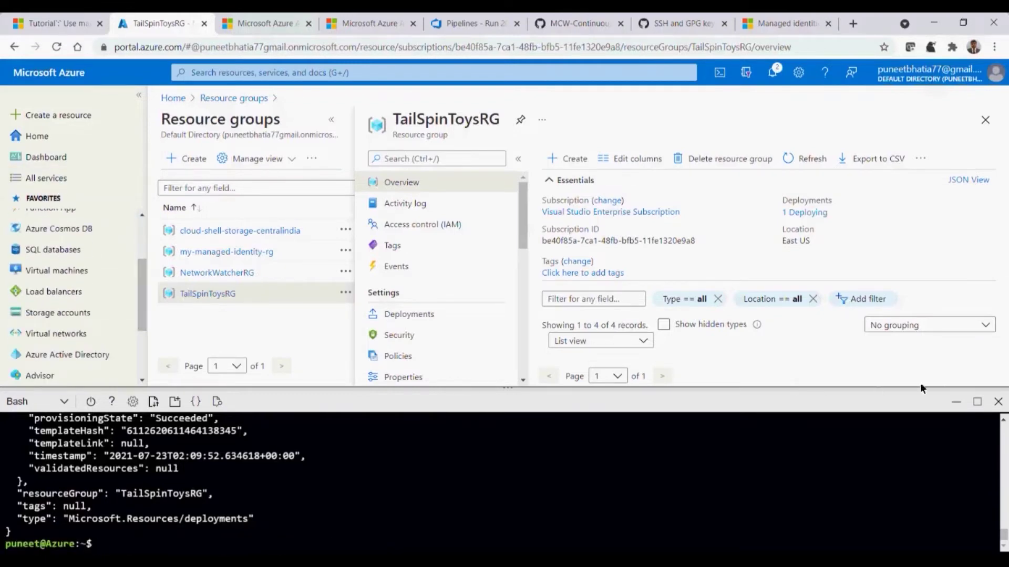
left_click(955, 403)
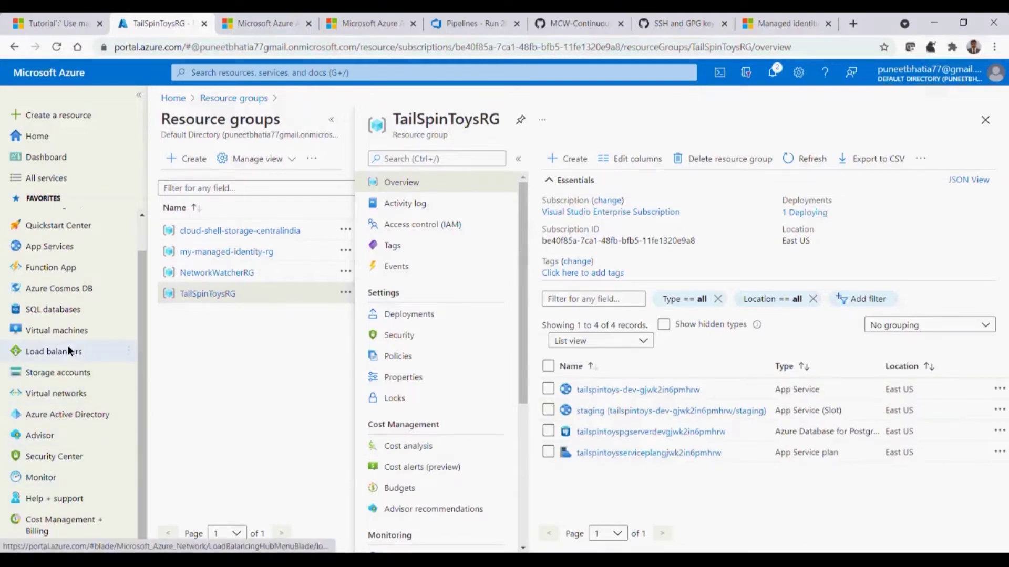
left_click(64, 329)
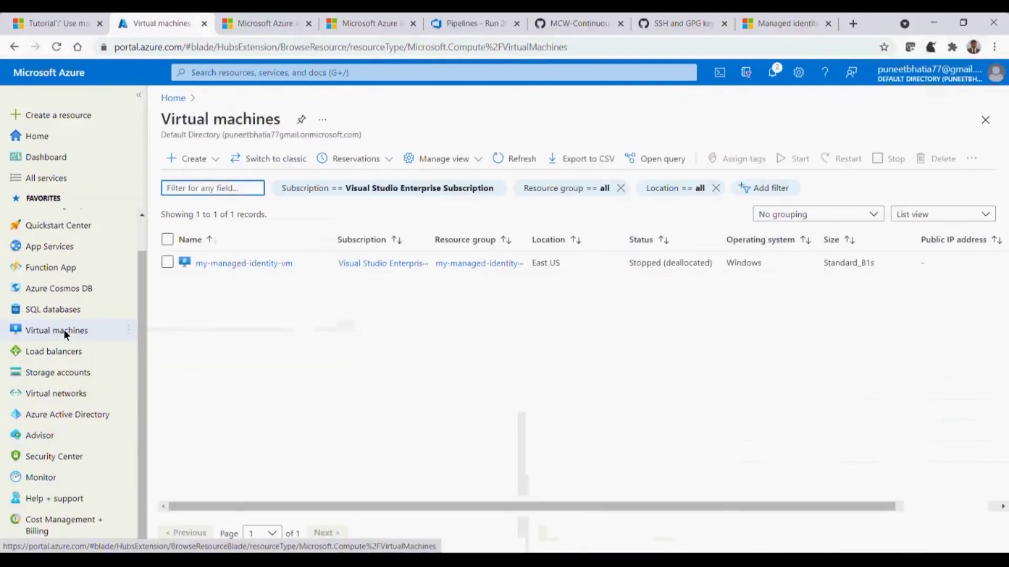
left_click(196, 158)
left_click(198, 159)
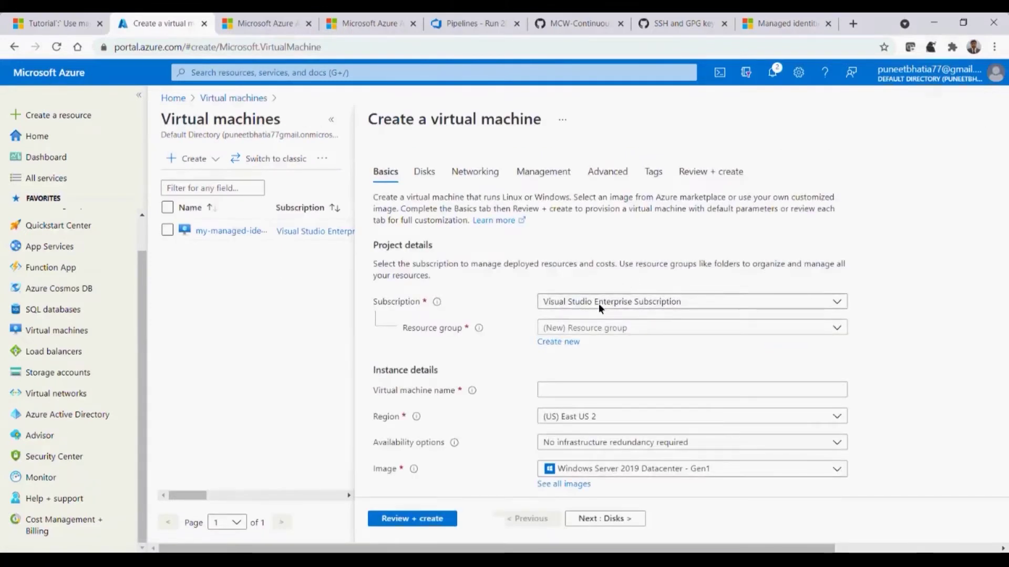
Put the new VM in resource group TailSpinToysRG and name it my-test-vm
left_click(579, 330)
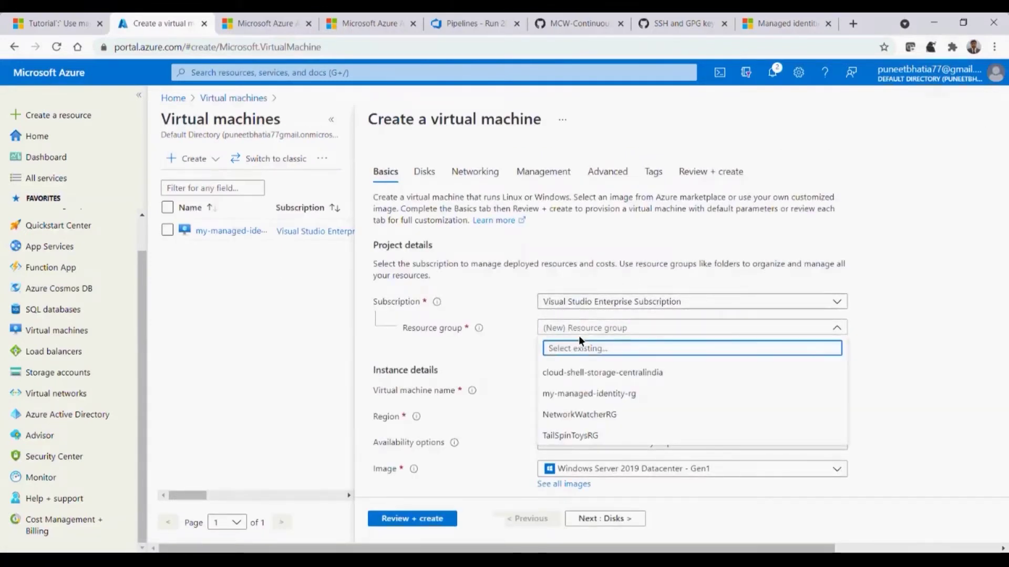
left_click(572, 435)
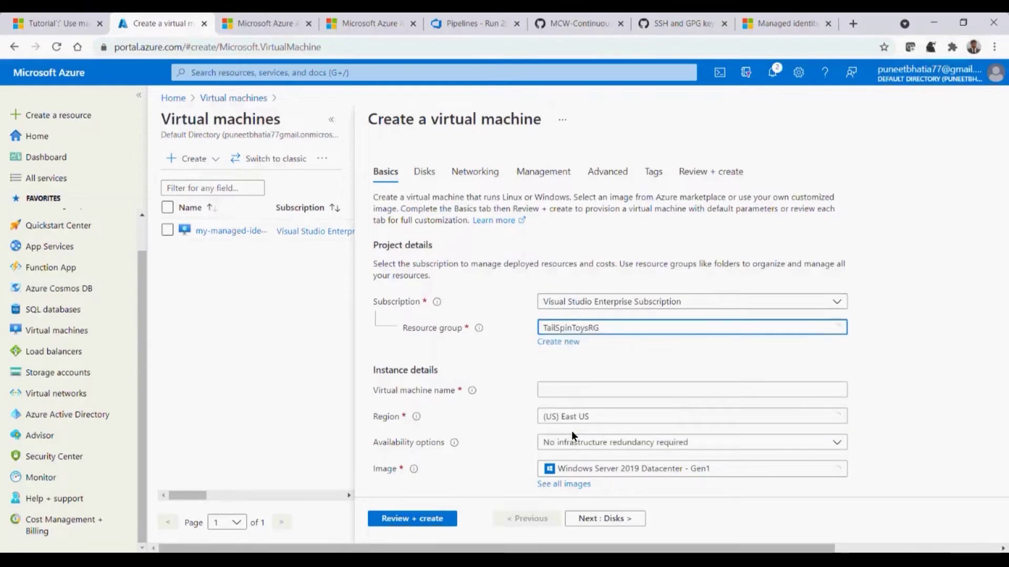
left_click(567, 389)
type("my-")
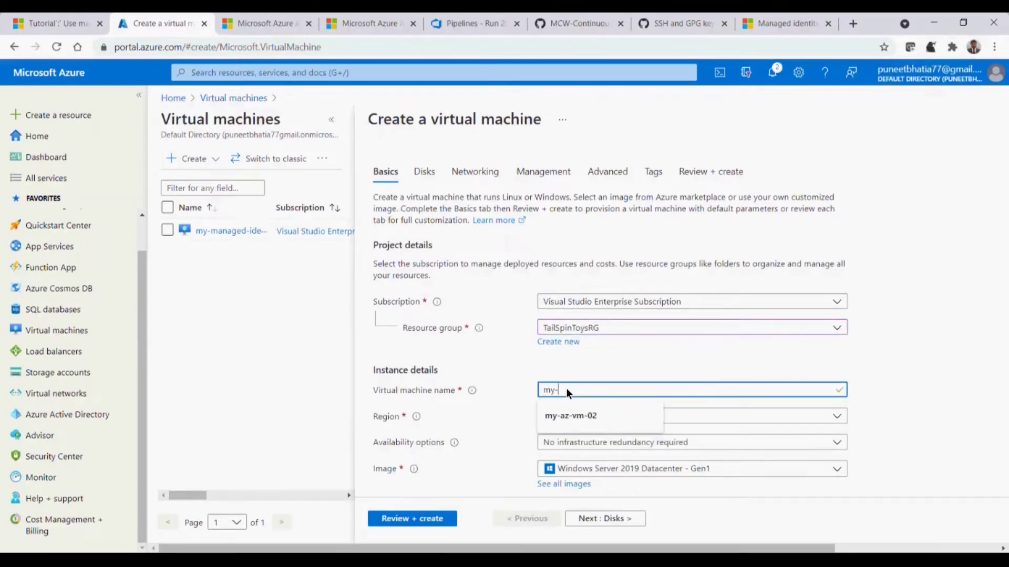
type("test-vm")
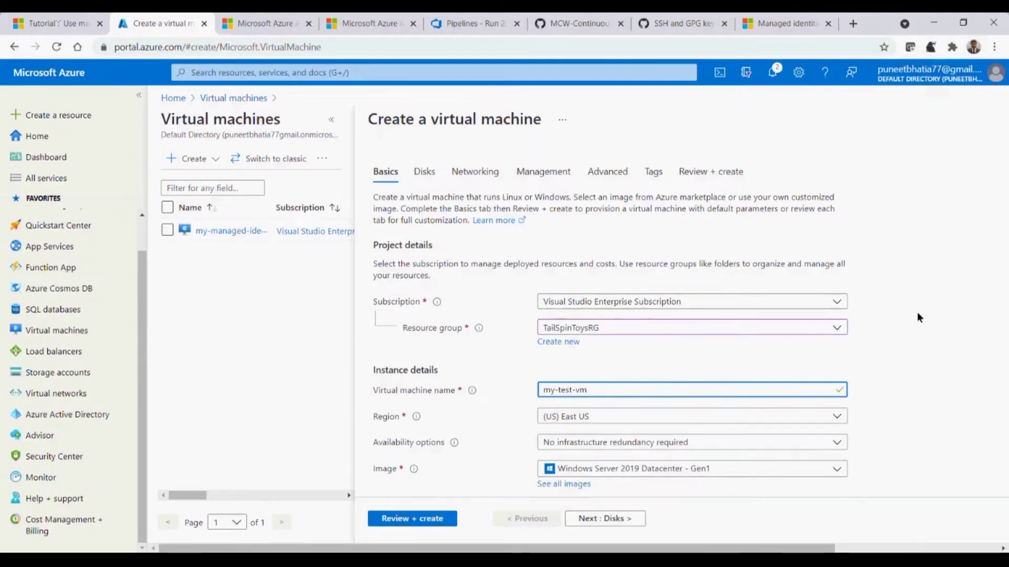
left_click(606, 526)
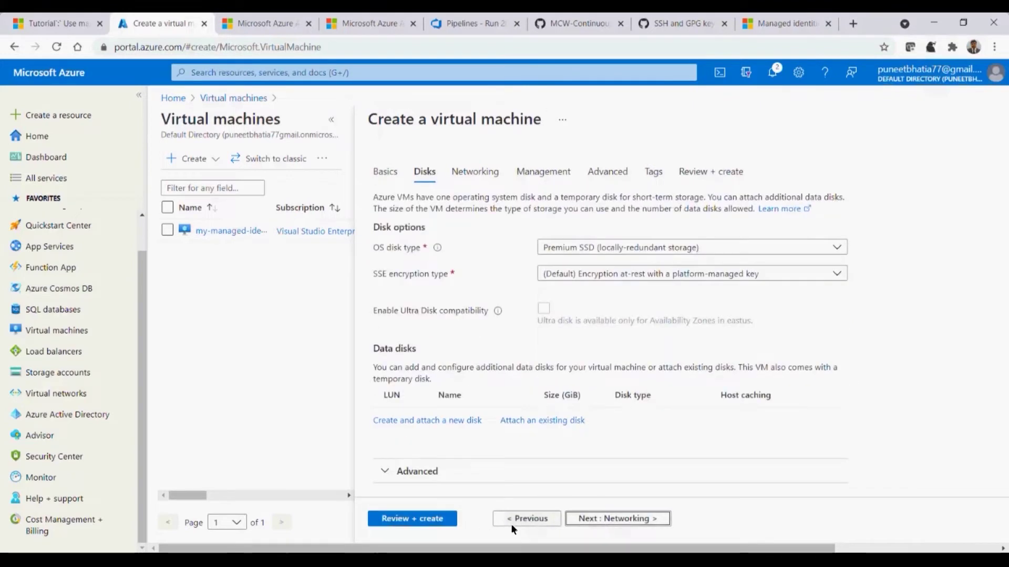
left_click(515, 522)
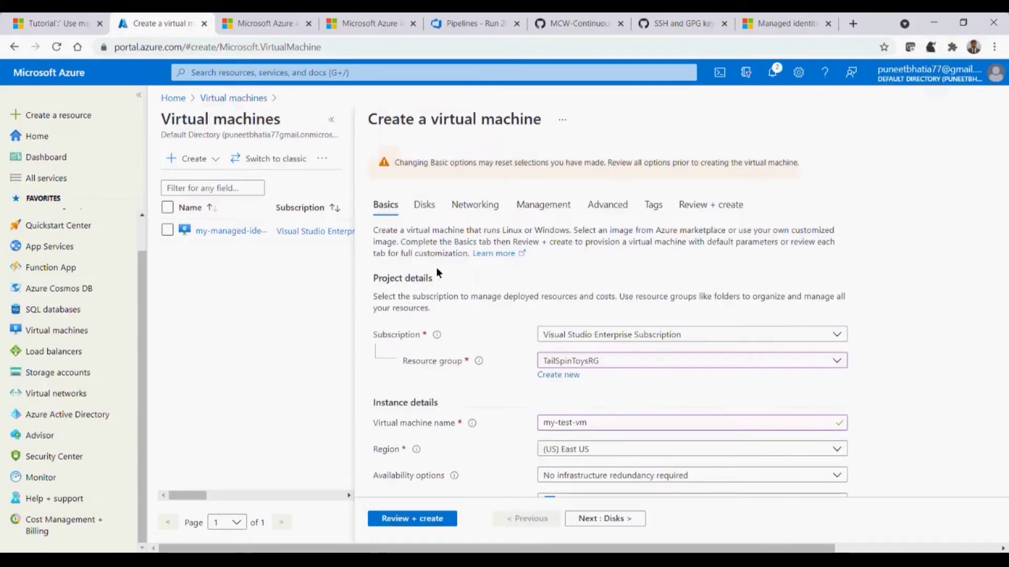
Fill in the administrator username, then enter and confirm the account password
left_click(331, 120)
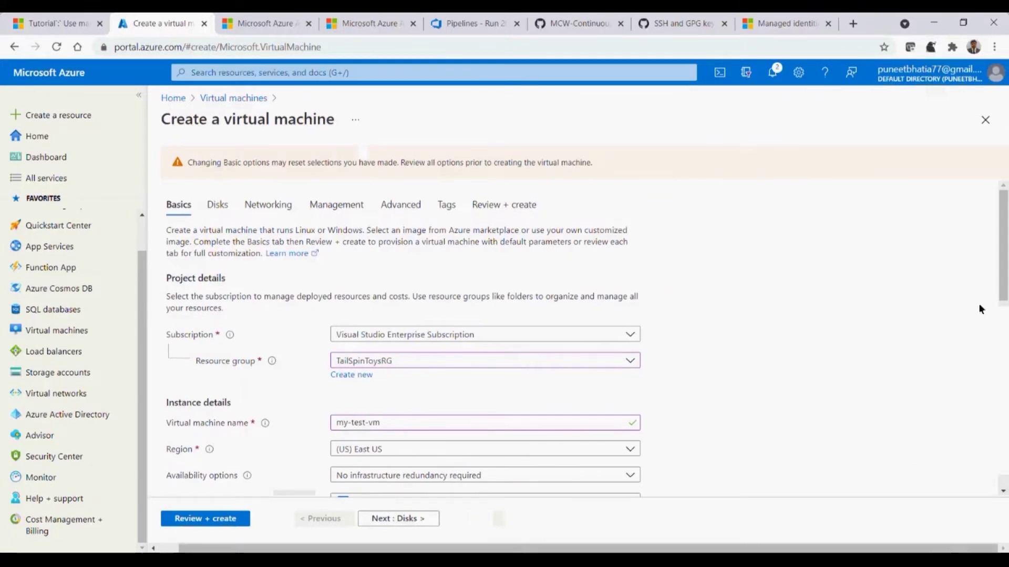
scroll(969, 339, "down", 5)
left_click(444, 331)
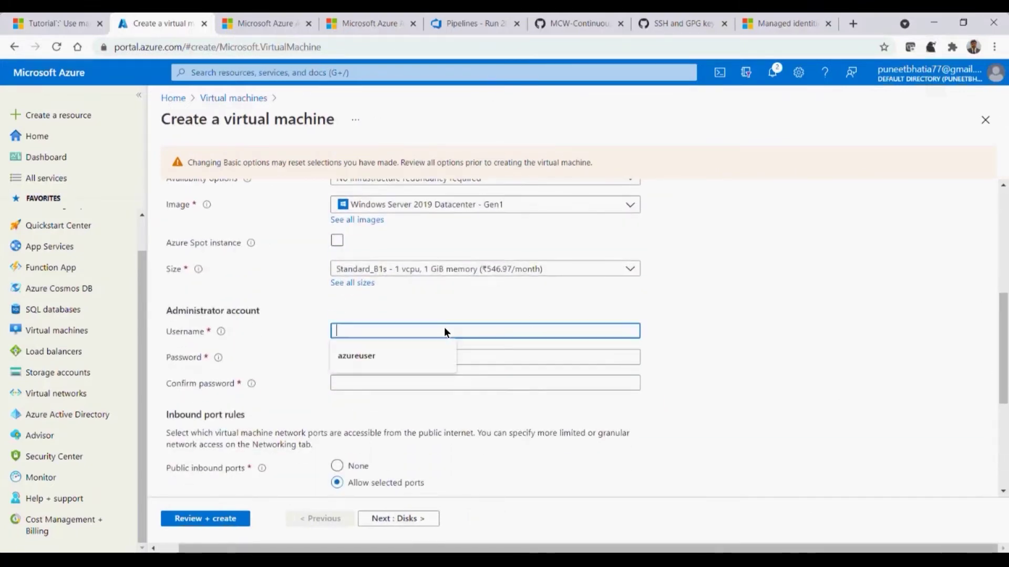
key("Down")
key("Tab")
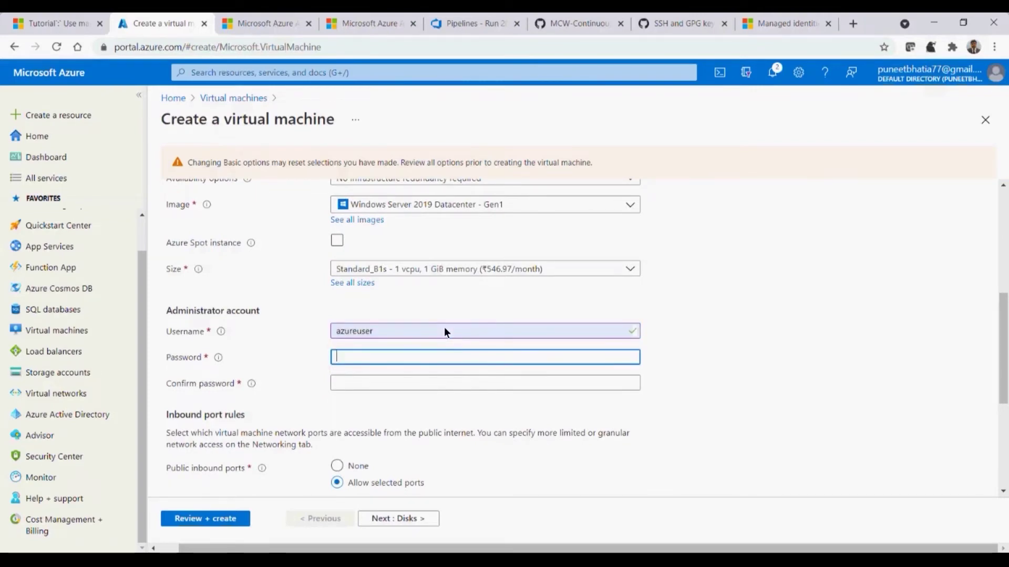
type("Password@12345")
key("Tab")
type("Password@")
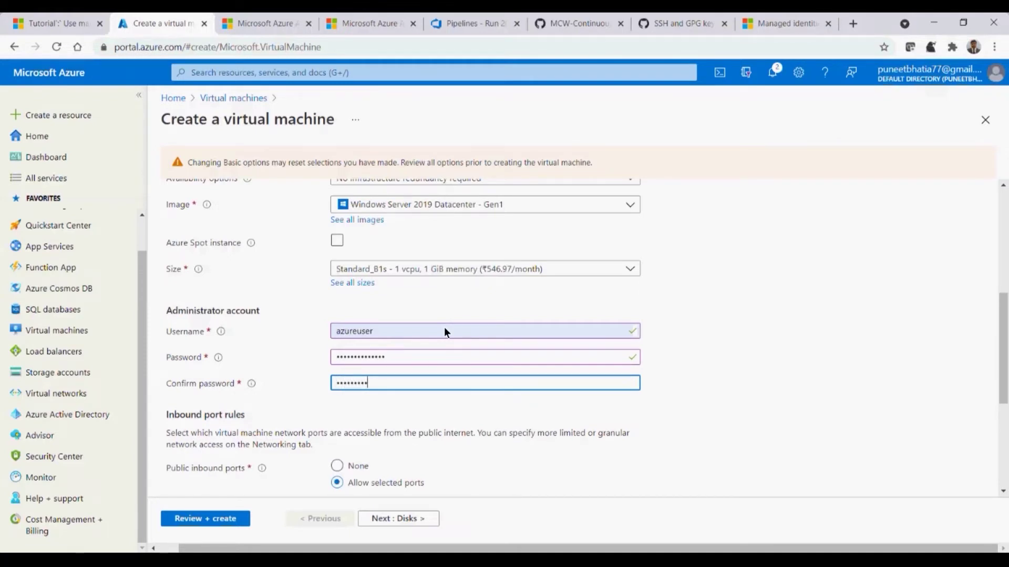
type("12345")
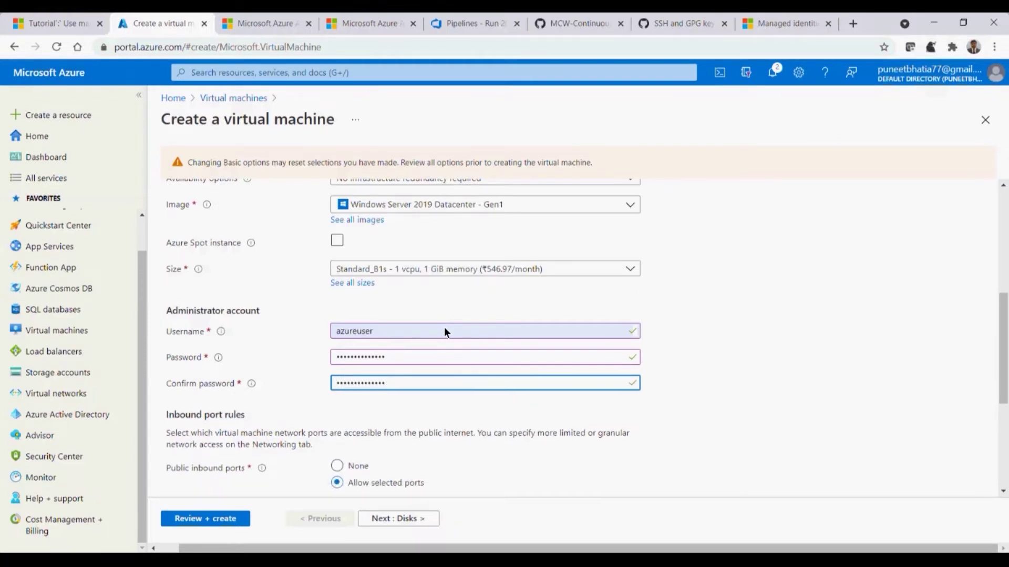
Advance the VM form through Disks and Networking to the Management tab
scroll(1004, 341, "down", 1)
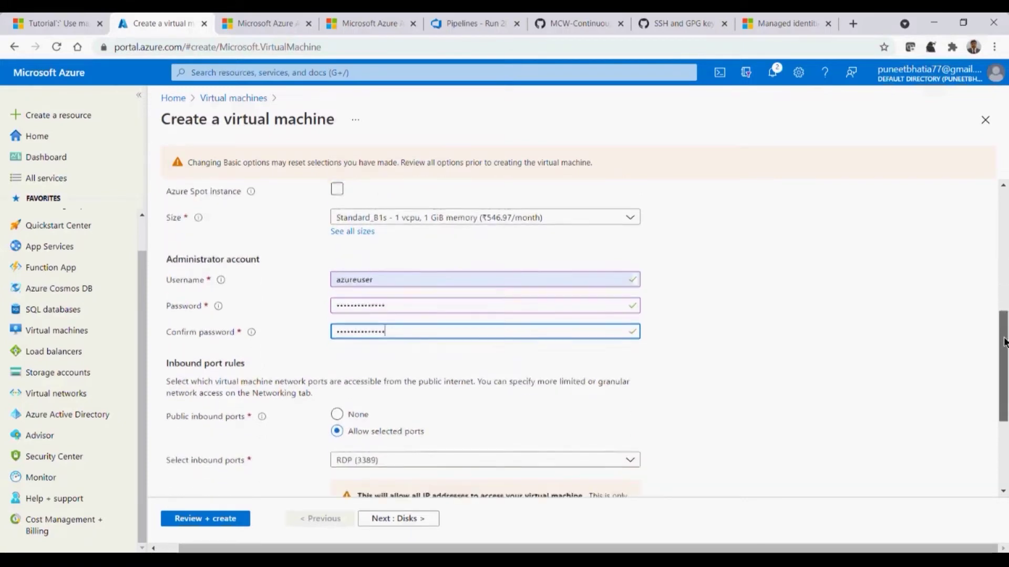
left_click_drag(1004, 342, 1005, 351)
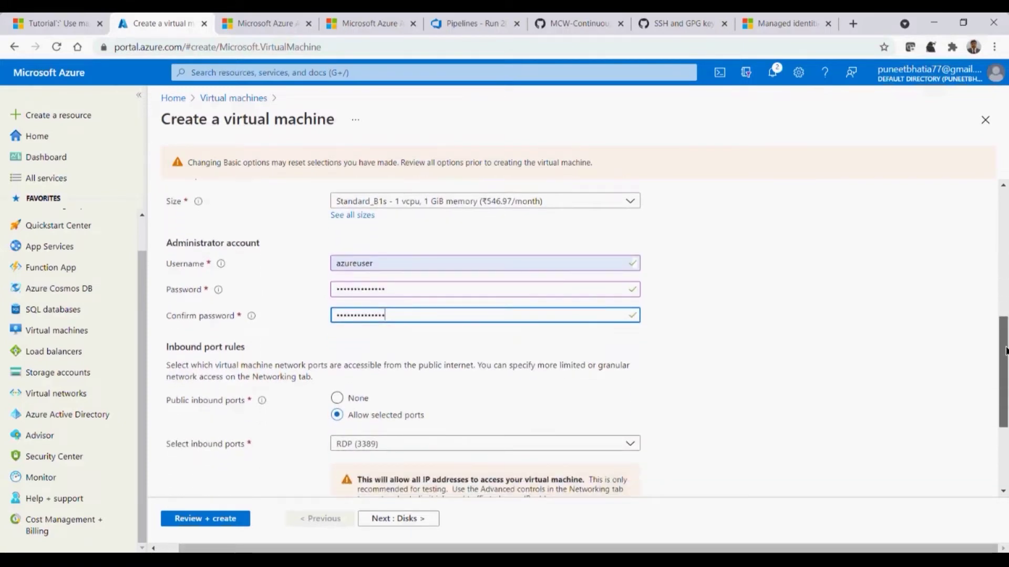
left_click(421, 518)
left_click(420, 519)
left_click(420, 518)
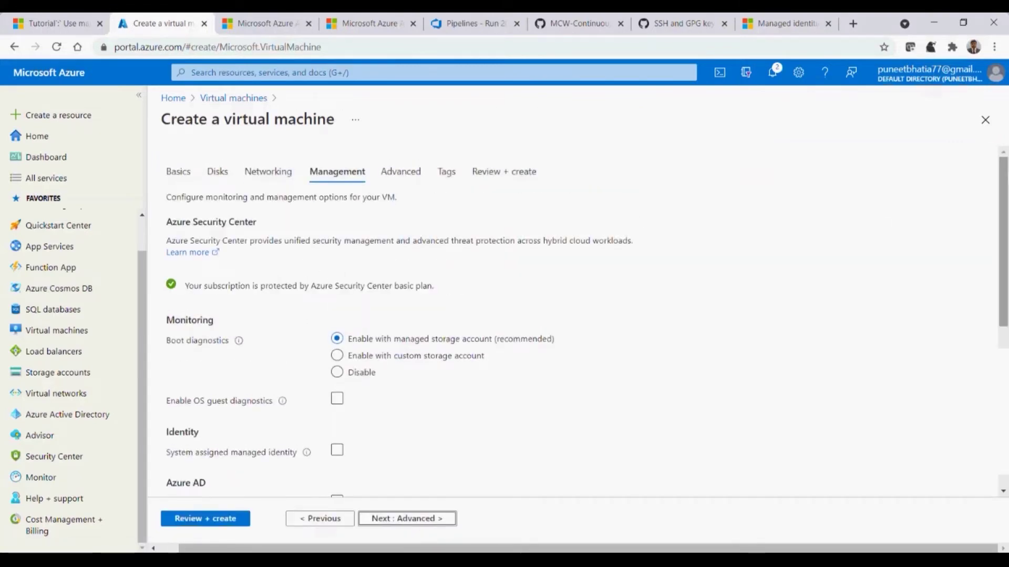
Locate the Identity section and its System assigned managed identity option on the Management tab
scroll(253, 305, "down", 4)
scroll(577, 320, "up", 4)
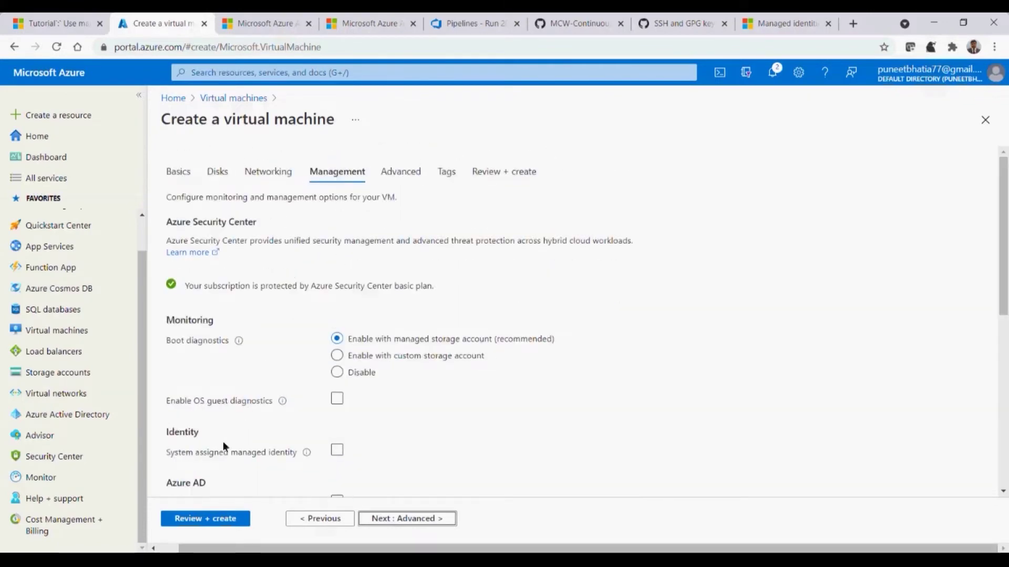
double_click(181, 434)
left_click_drag(167, 455, 283, 464)
left_click(289, 463)
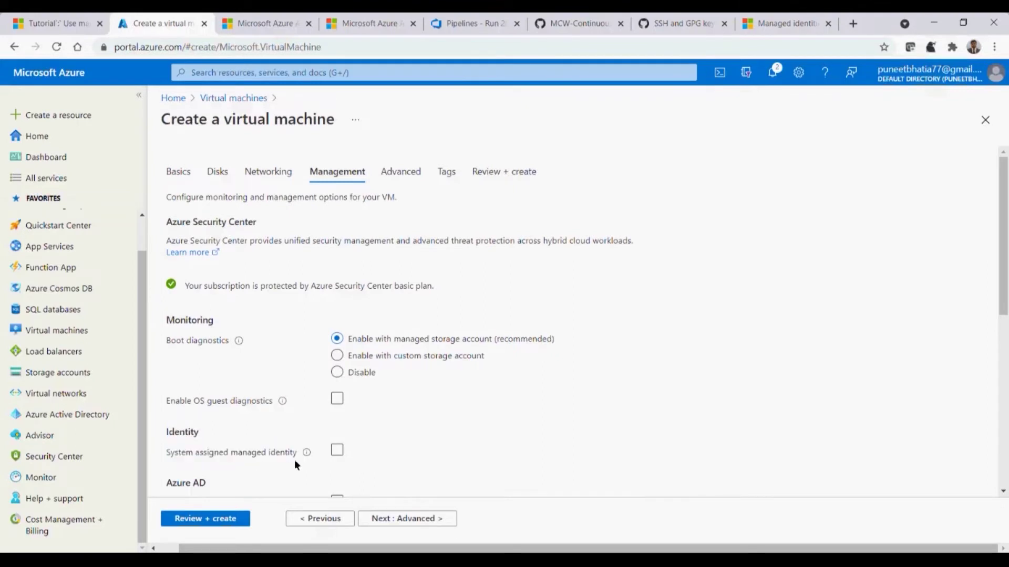
Read the managed identity tooltip, highlighting its points on authentication, credentials, permissions and lifecycle
mouse_move(307, 454)
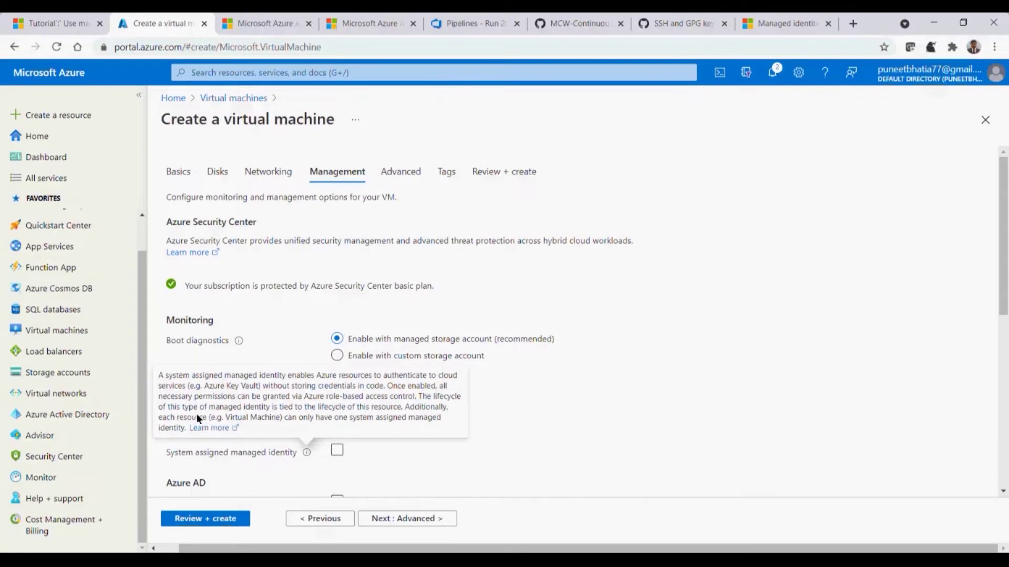
left_click_drag(159, 381, 175, 426)
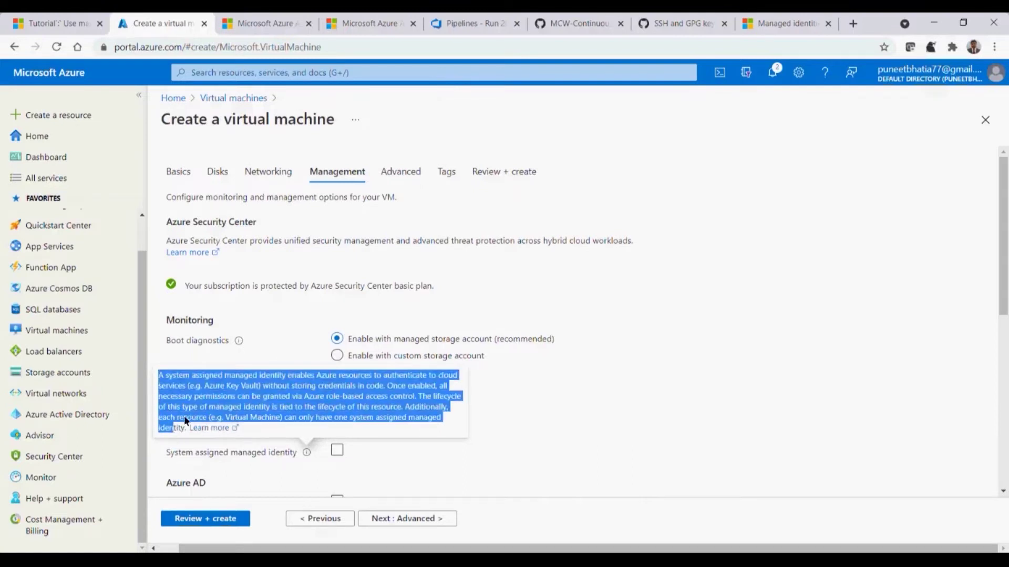
left_click(228, 390)
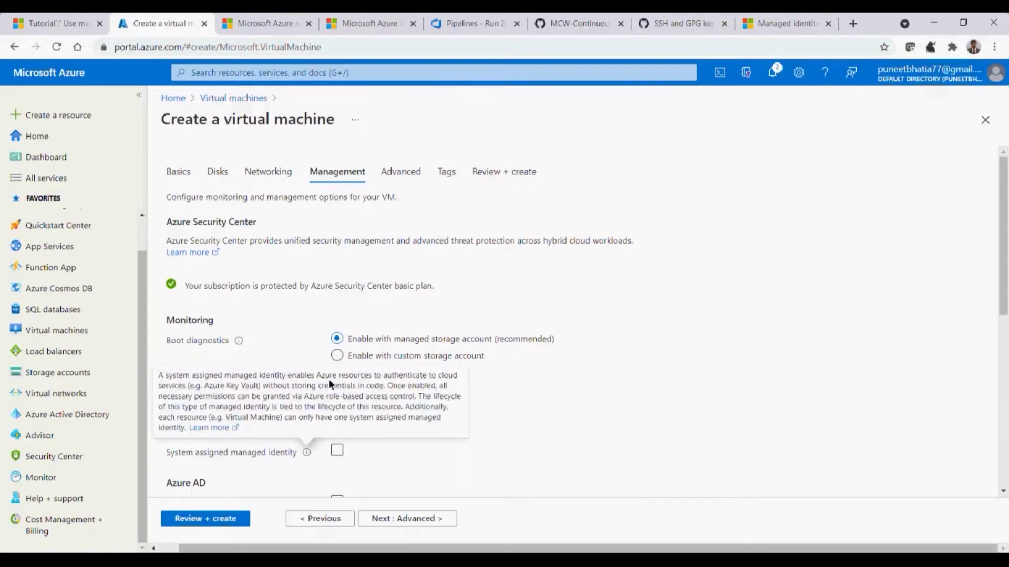
left_click_drag(365, 384, 428, 388)
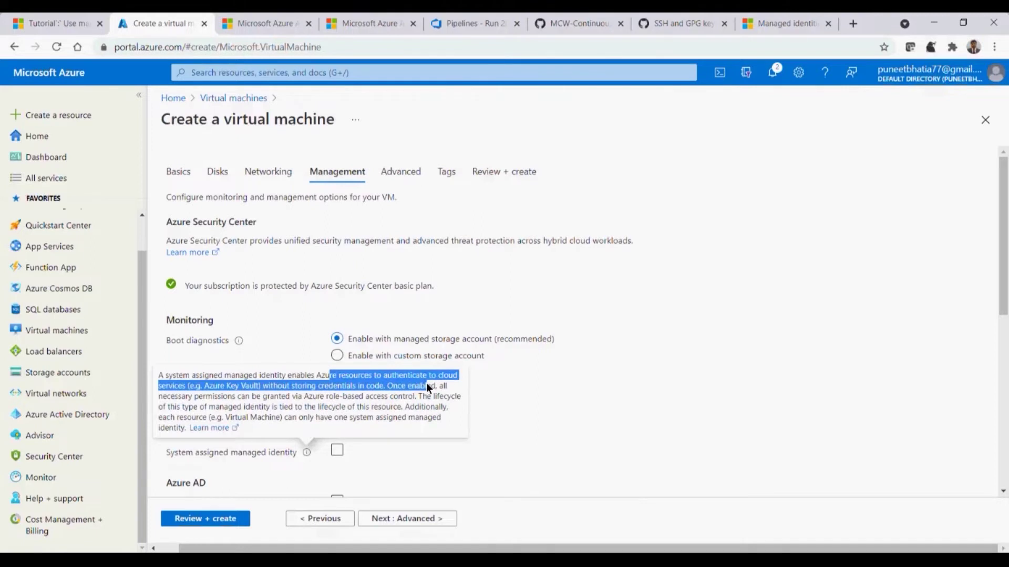
left_click(302, 404)
left_click_drag(291, 385, 376, 388)
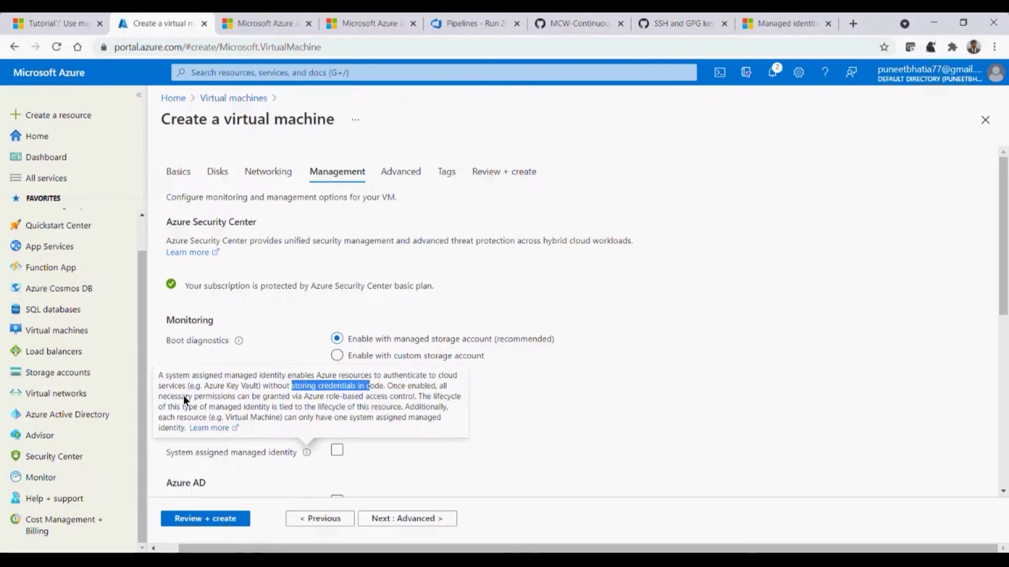
left_click_drag(163, 399, 400, 399)
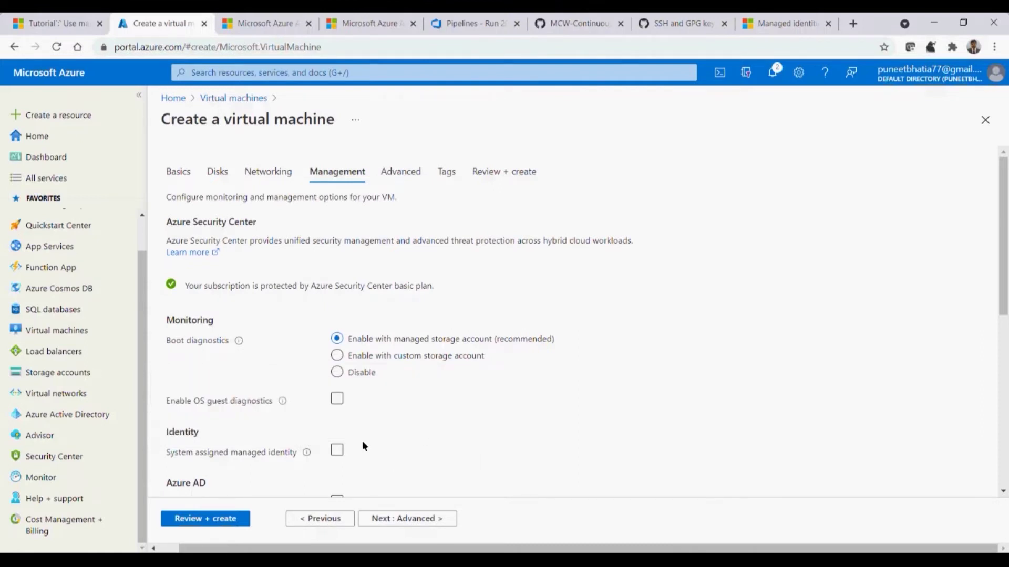
mouse_move(283, 399)
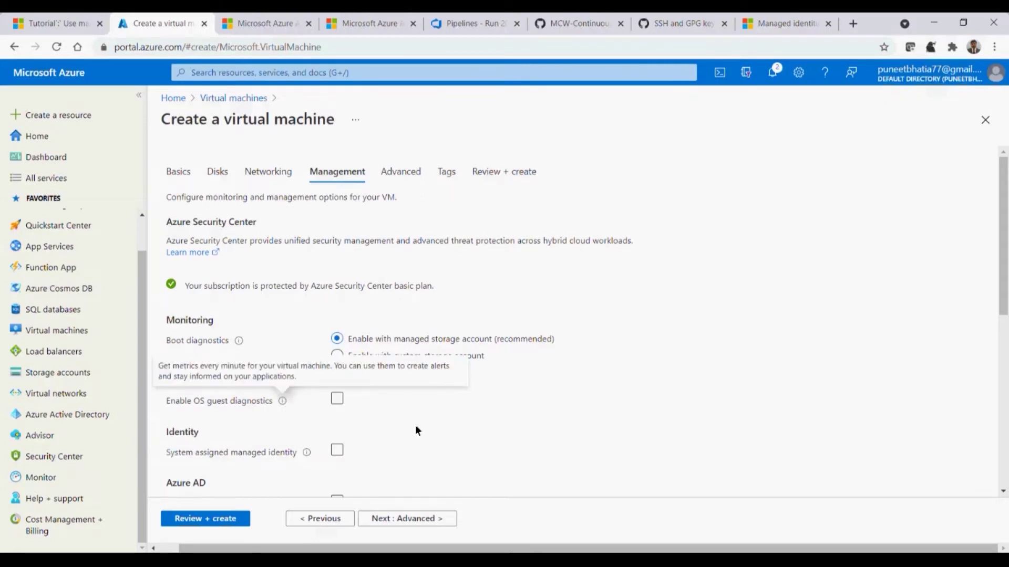
mouse_move(307, 454)
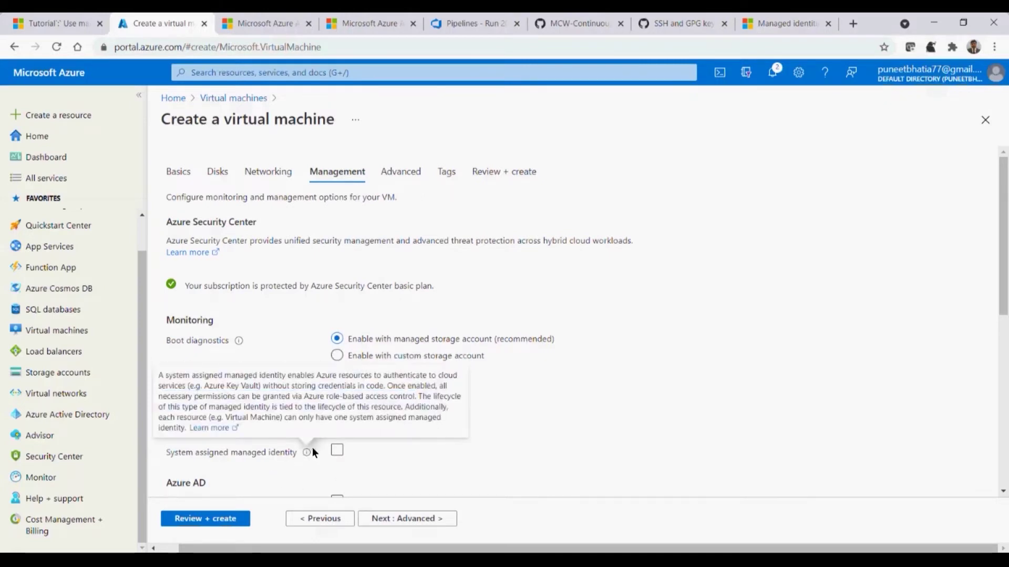
left_click_drag(418, 396, 355, 408)
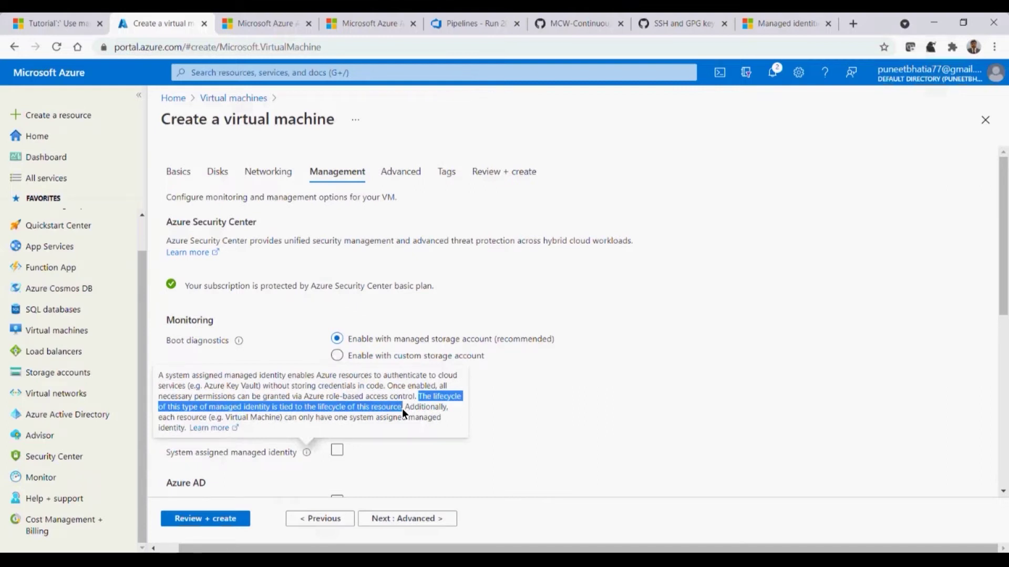
left_click(197, 427)
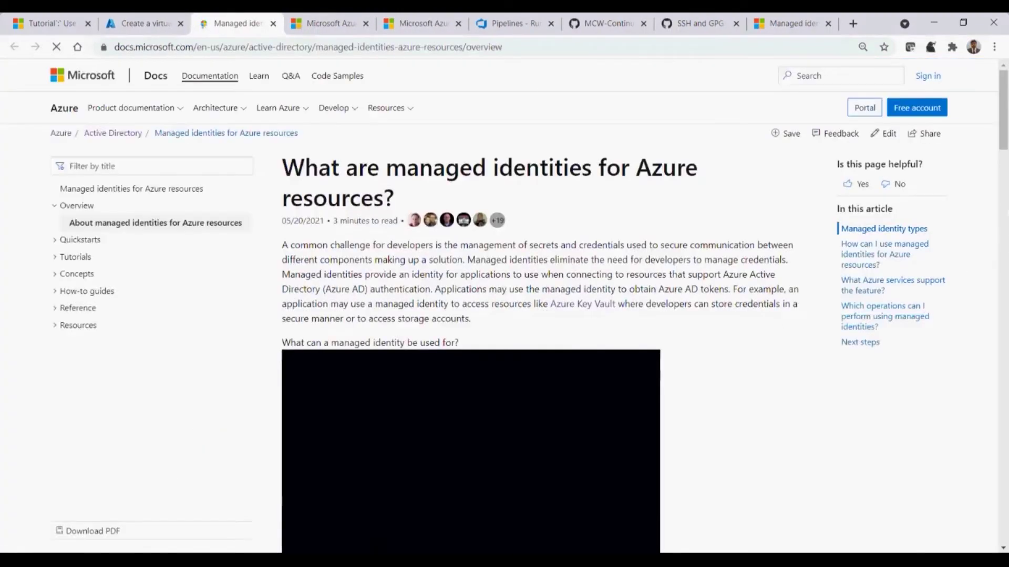
scroll(1005, 156, "down", 1)
mouse_move(1005, 156)
left_mouse_down()
mouse_move(1005, 419)
mouse_move(1005, 151)
left_mouse_up()
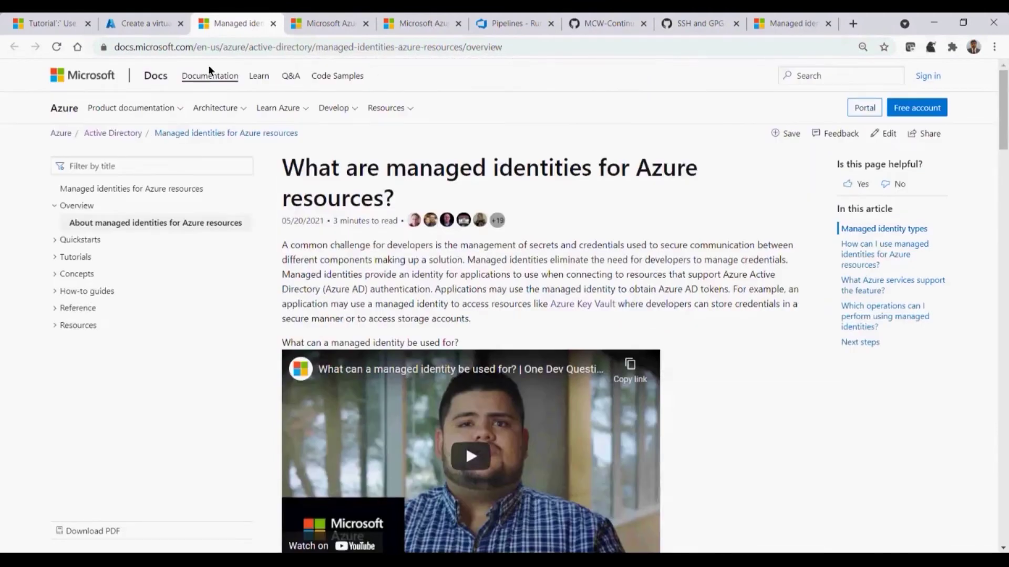
left_click(273, 23)
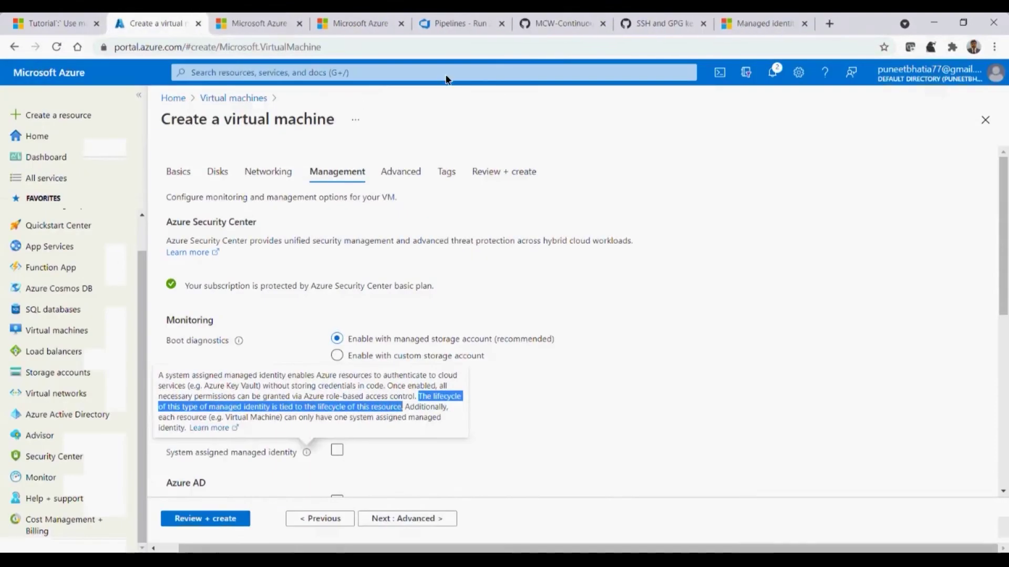
left_click(762, 22)
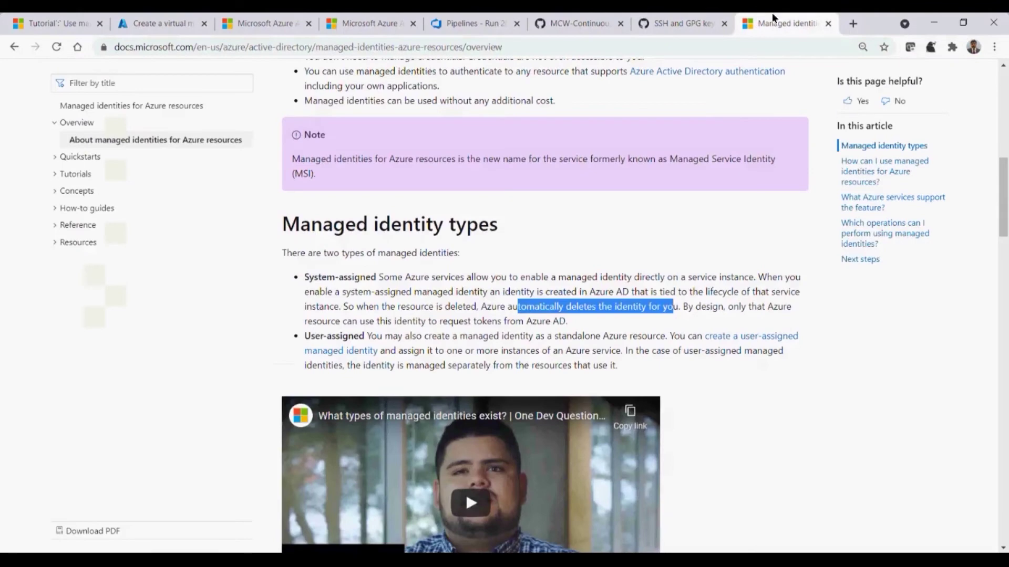
left_click_drag(585, 318, 339, 275)
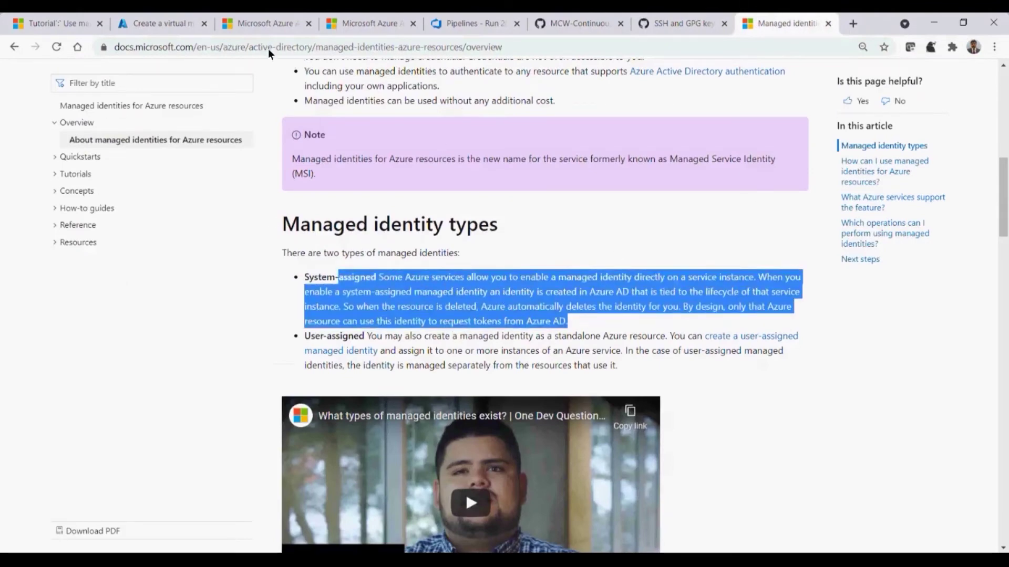
left_click(176, 23)
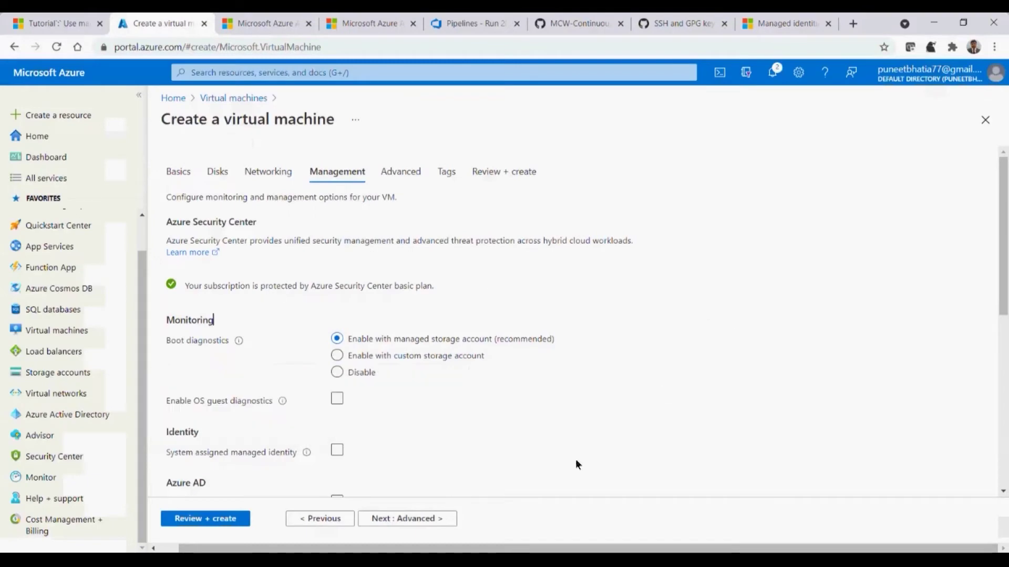
Turn on the system assigned managed identity for my-test-vm
left_click(359, 451)
left_click(360, 452)
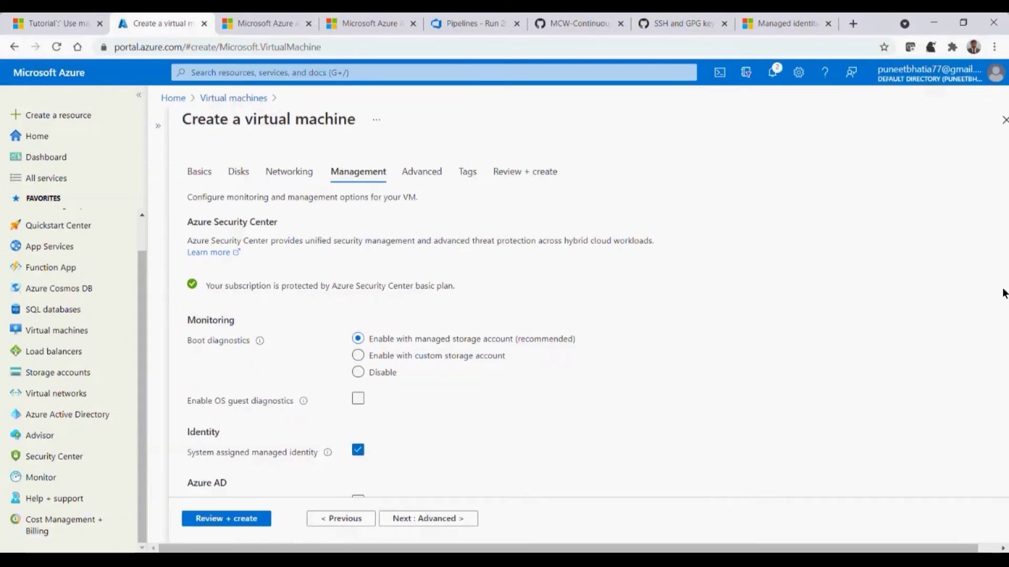
left_click_drag(937, 548, 1002, 547)
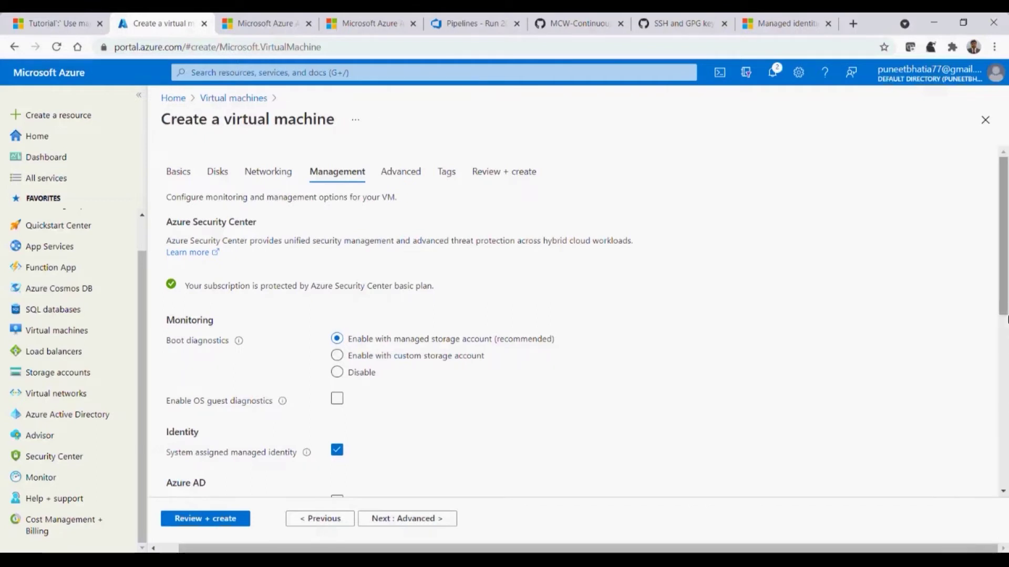
scroll(912, 354, "down", 3)
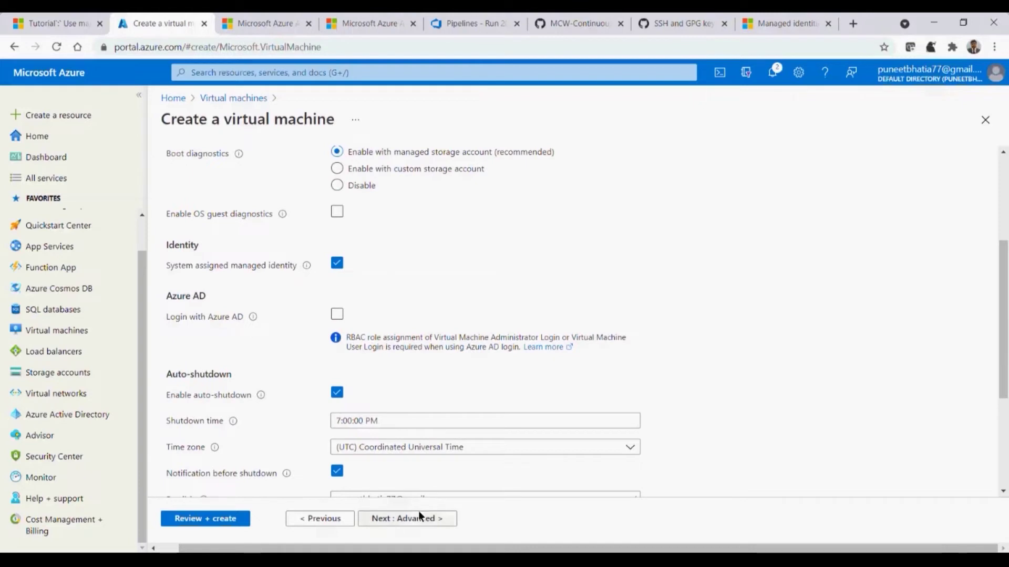
Review and create the VM, then return to the managed identities docs
left_click(229, 518)
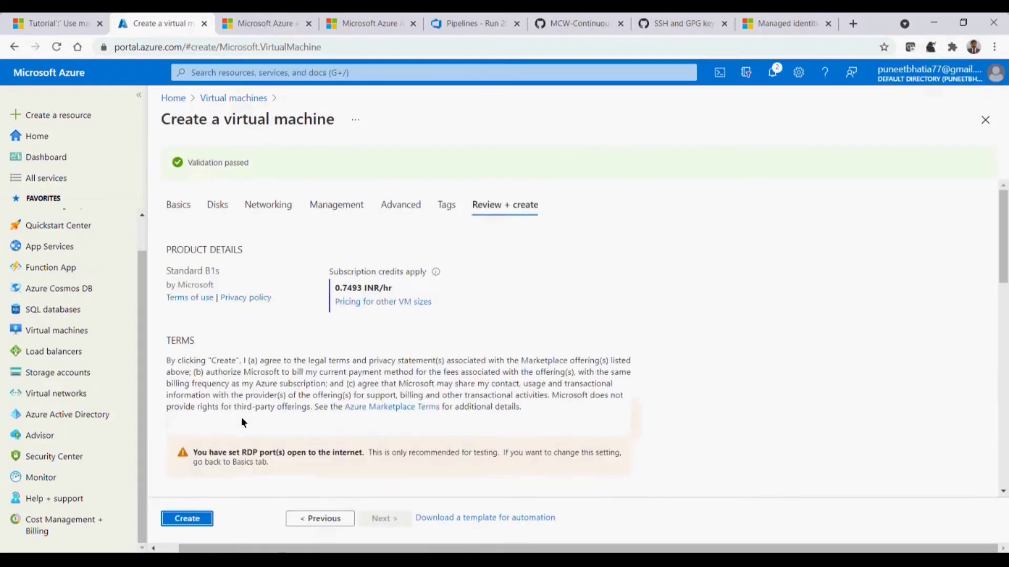
left_click(184, 518)
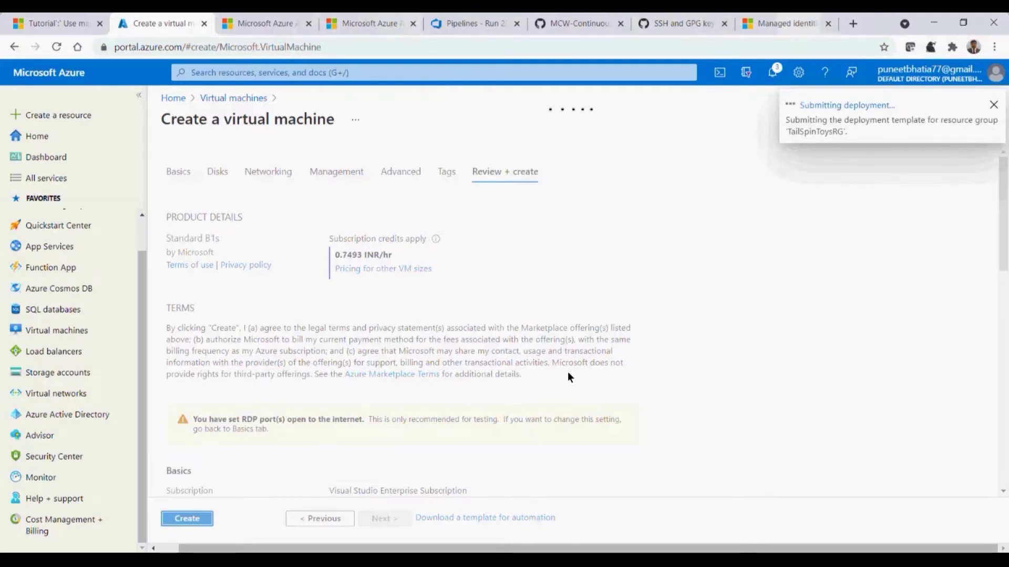
left_click(779, 23)
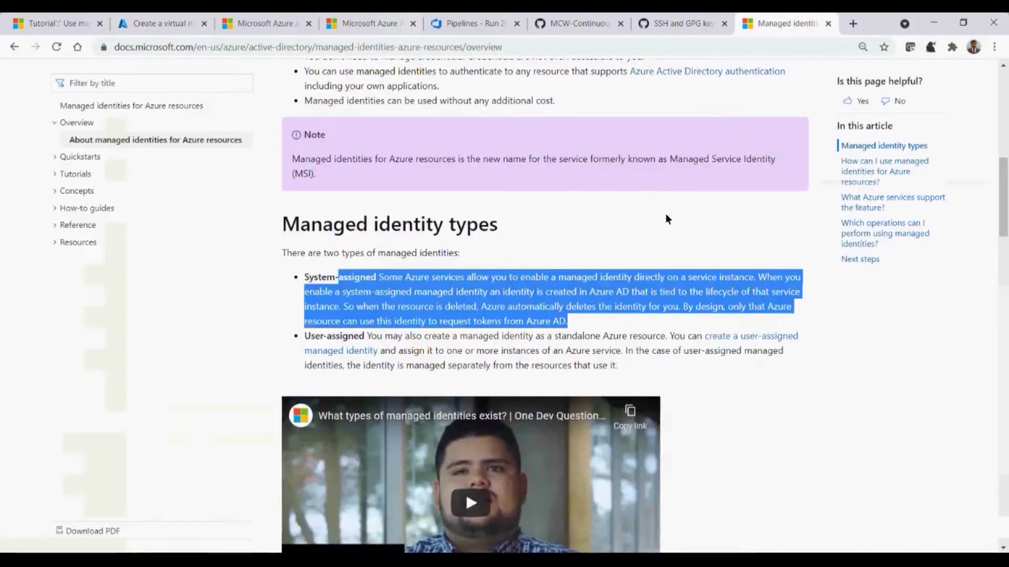
Highlight the user-assigned identity description, then select the system vs user-assigned comparison table rows
left_click(445, 322)
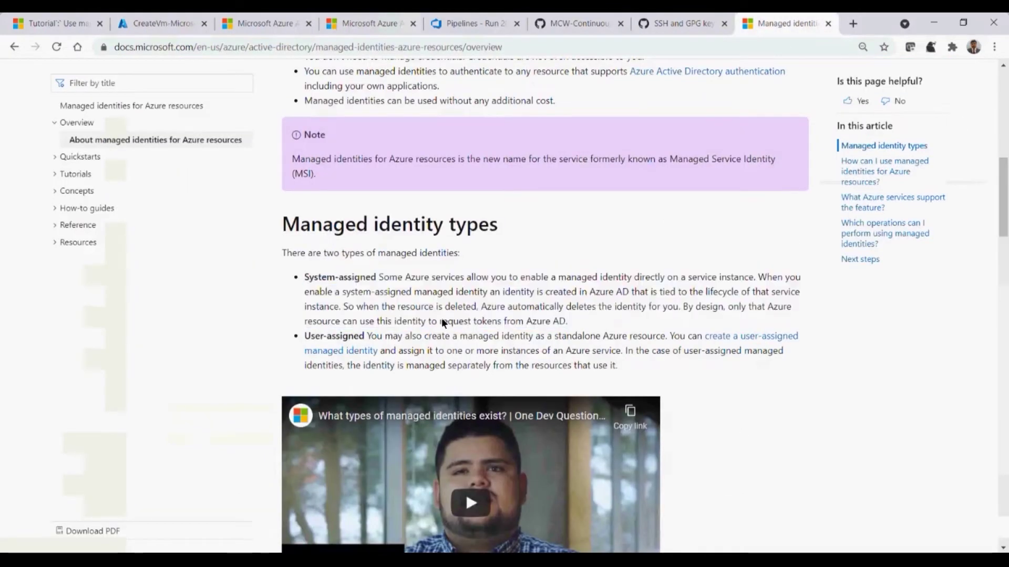
left_click_drag(405, 339, 656, 370)
left_click(663, 372)
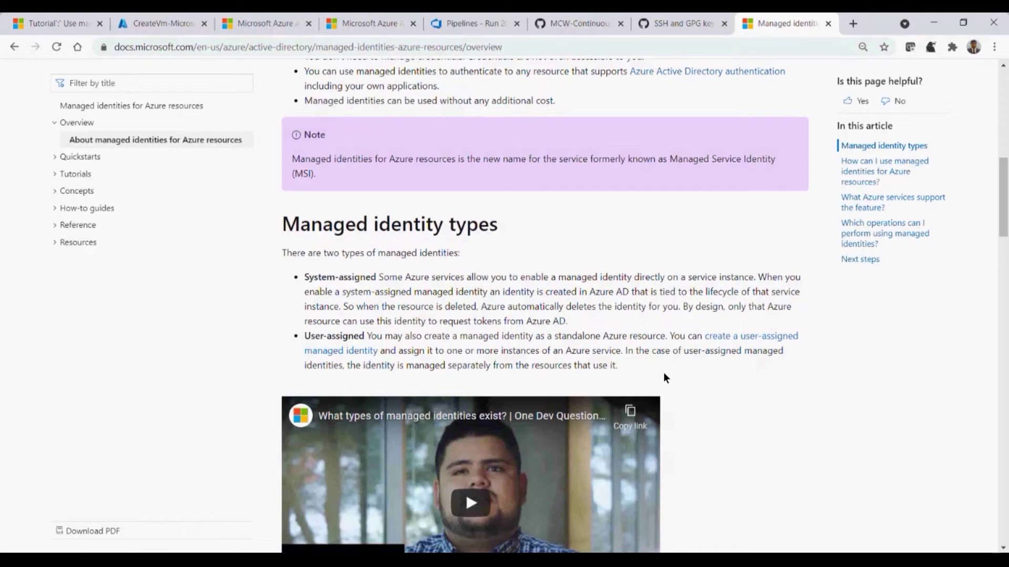
left_click_drag(1002, 173, 1001, 248)
left_click_drag(289, 250, 789, 496)
Review the table's Creation row, then switch to the completed CreateVm deployment in the portal
left_click(865, 473)
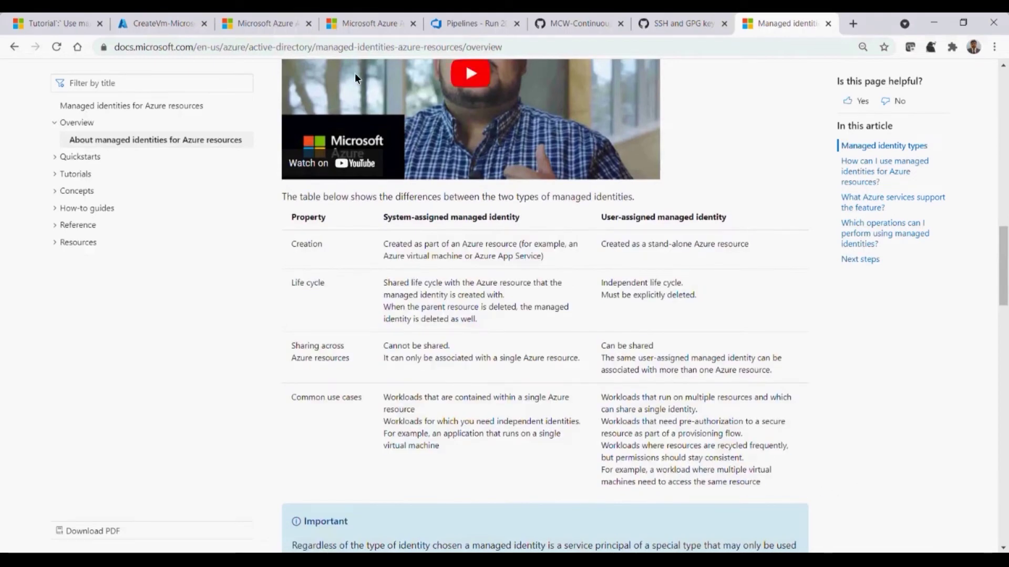
left_click(524, 51)
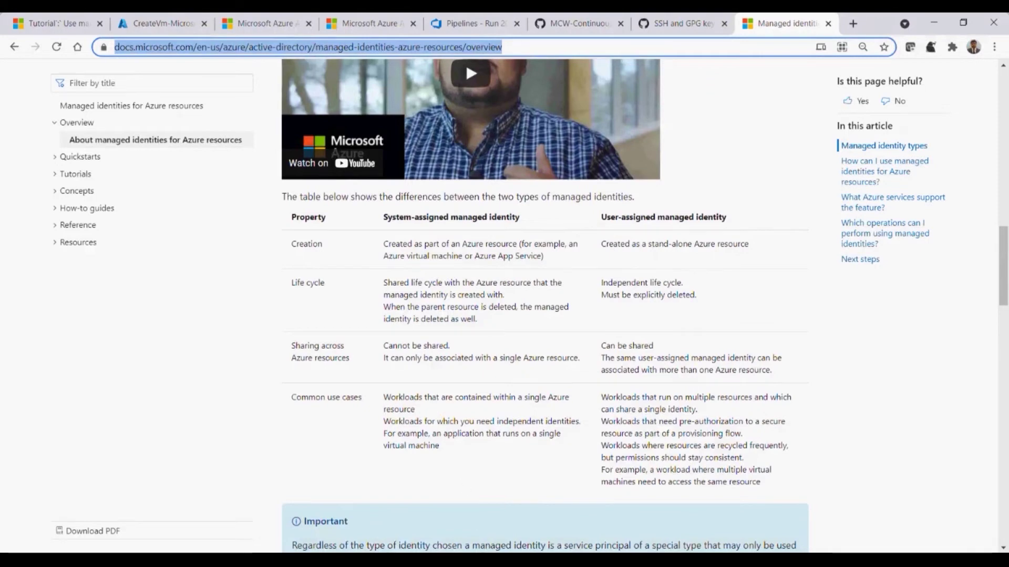
left_click(497, 559)
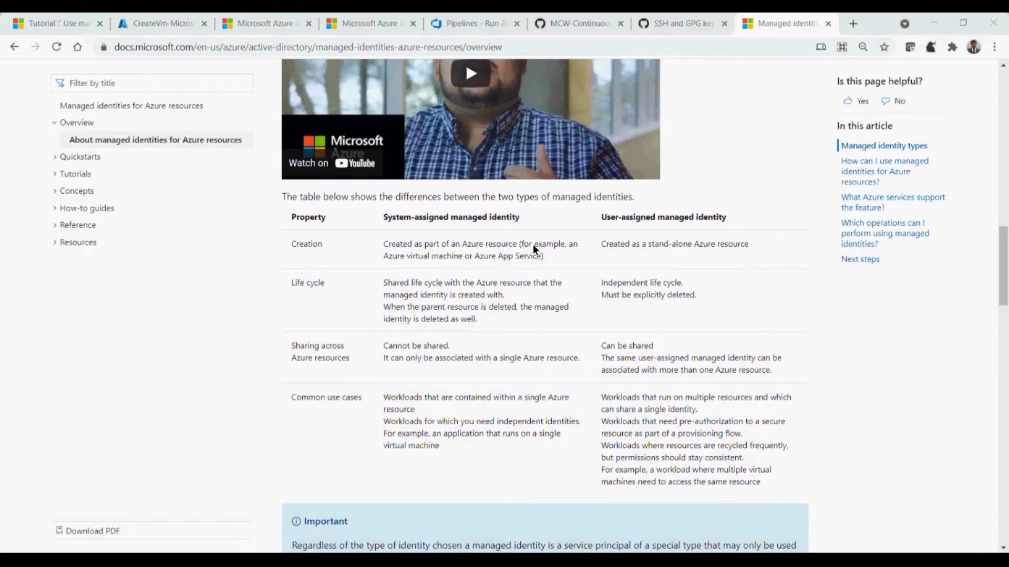
double_click(436, 257)
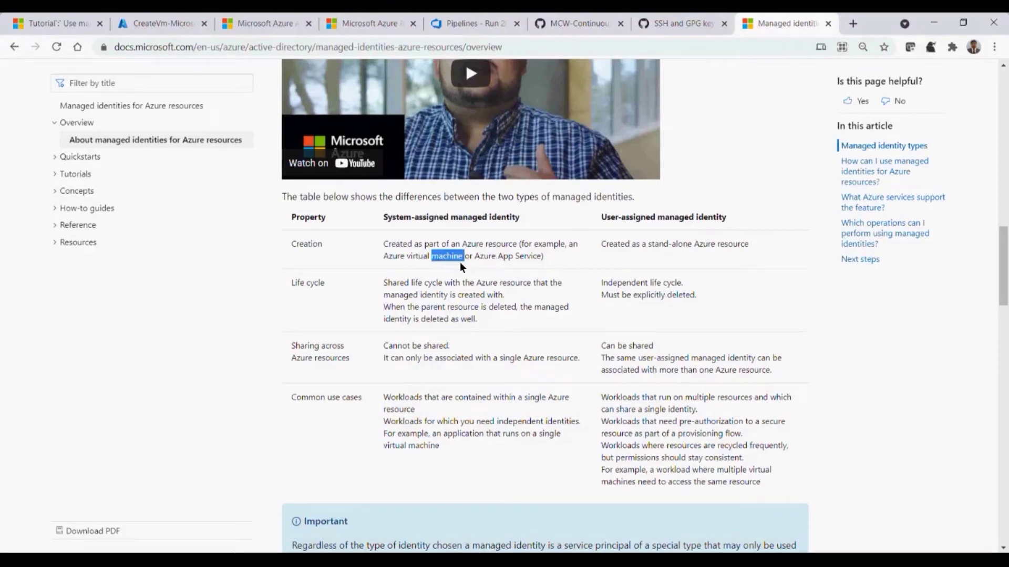
left_click(524, 251)
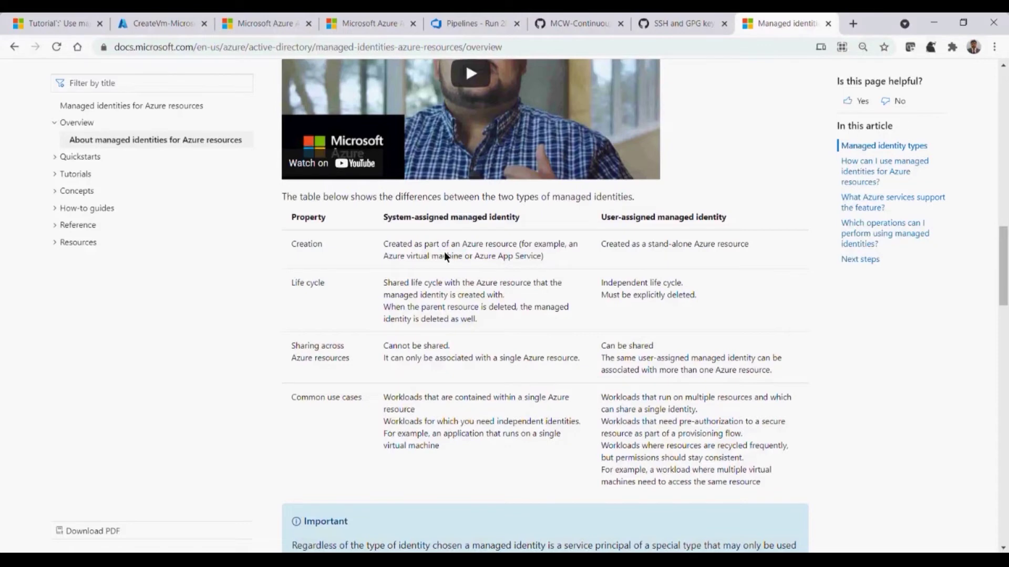
left_click(142, 24)
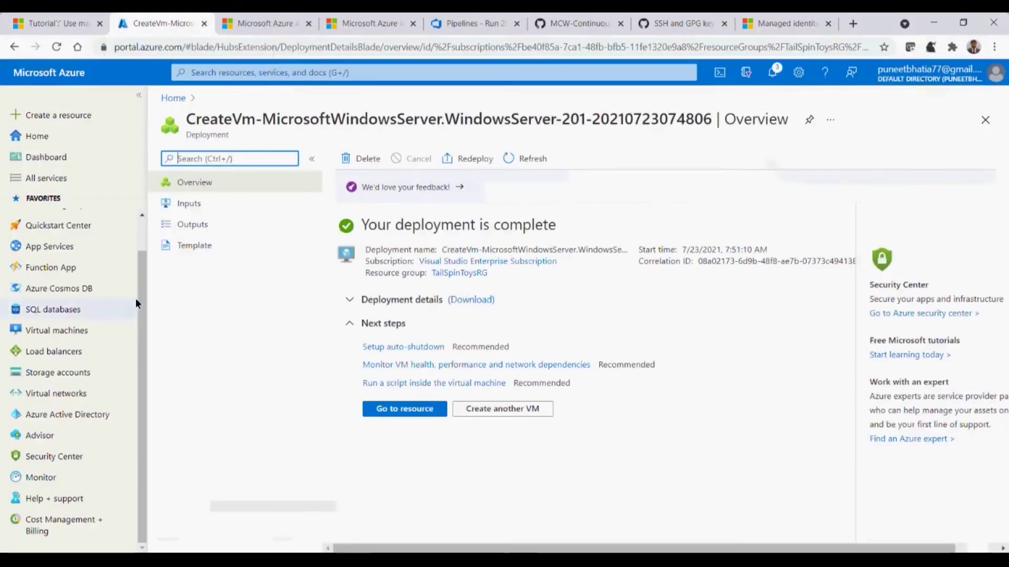
Go to the my-test-vm resource and open its Identity page under Settings
left_click(400, 411)
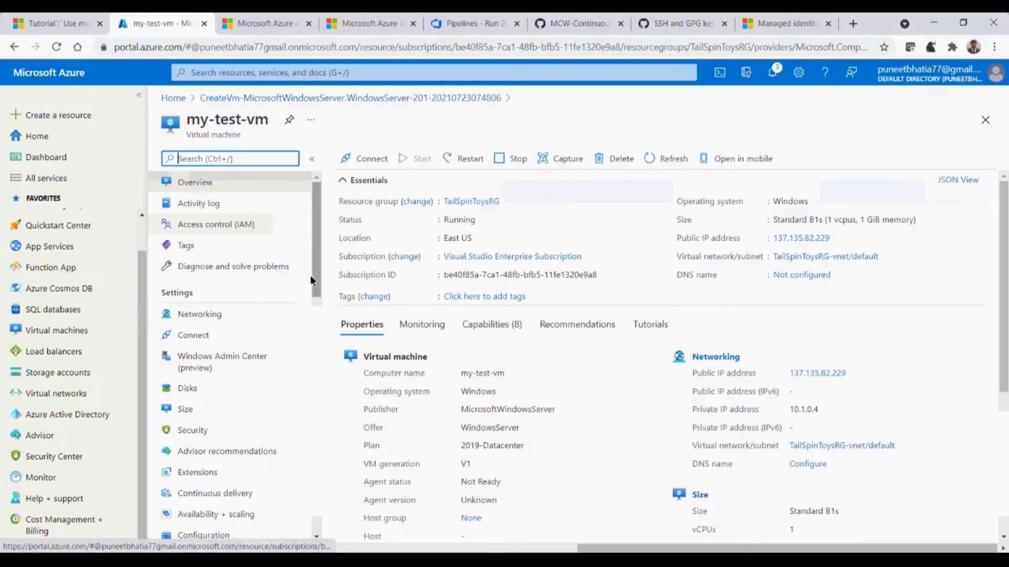
left_click_drag(314, 273, 312, 307)
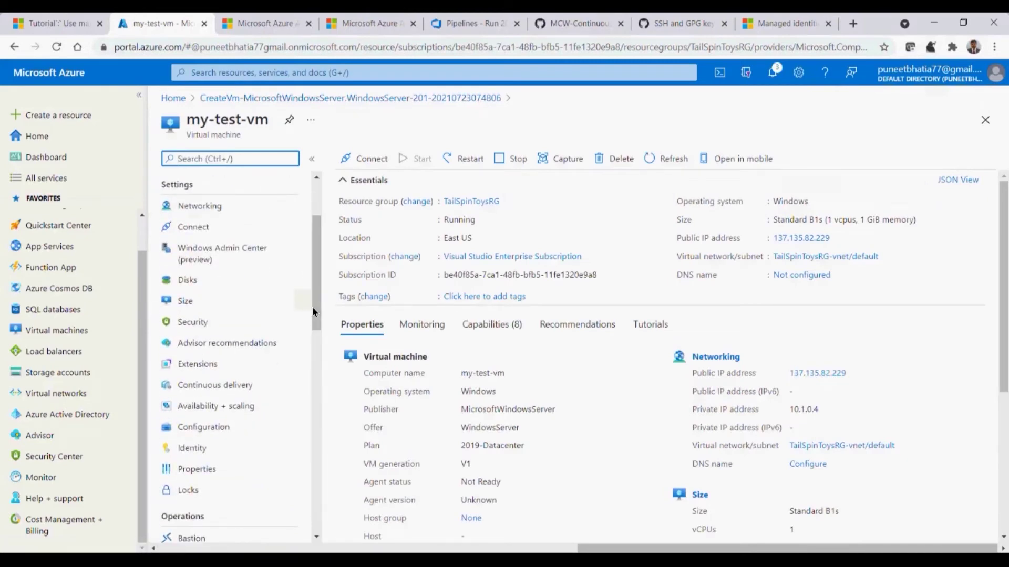
left_click(194, 449)
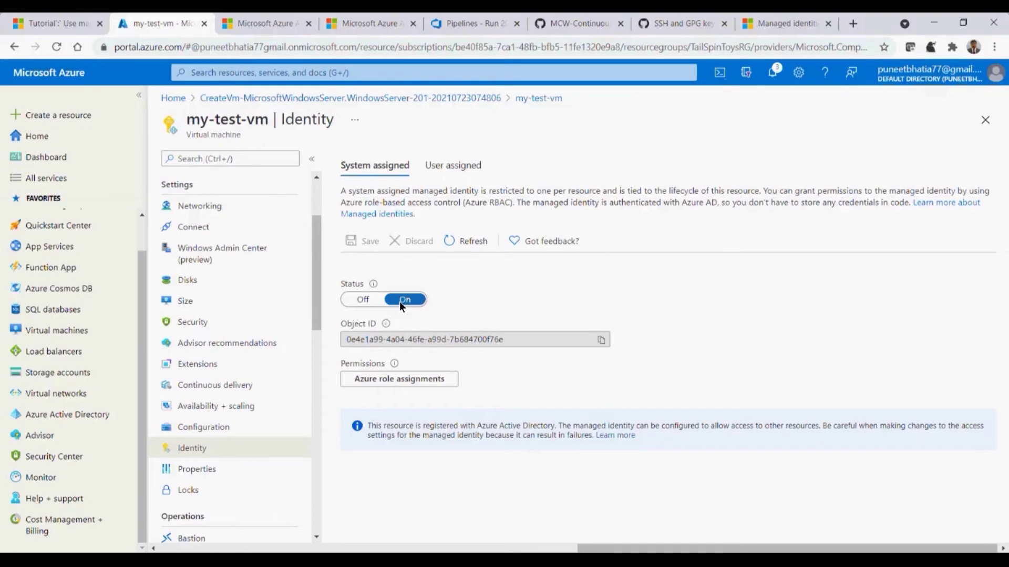
Switch the system-assigned identity Off and back On, then view the empty User assigned tab
left_click(360, 299)
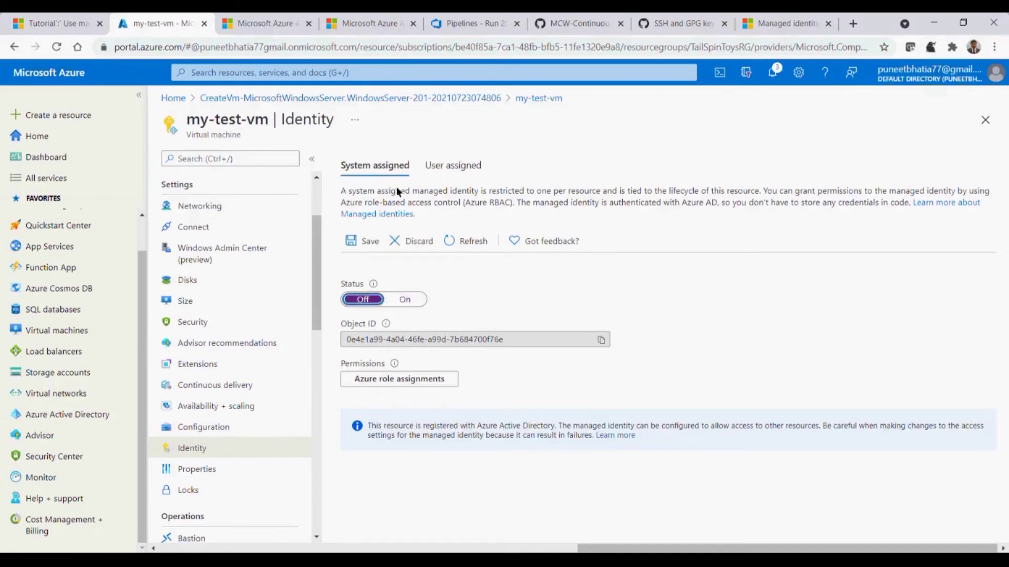
left_click(406, 305)
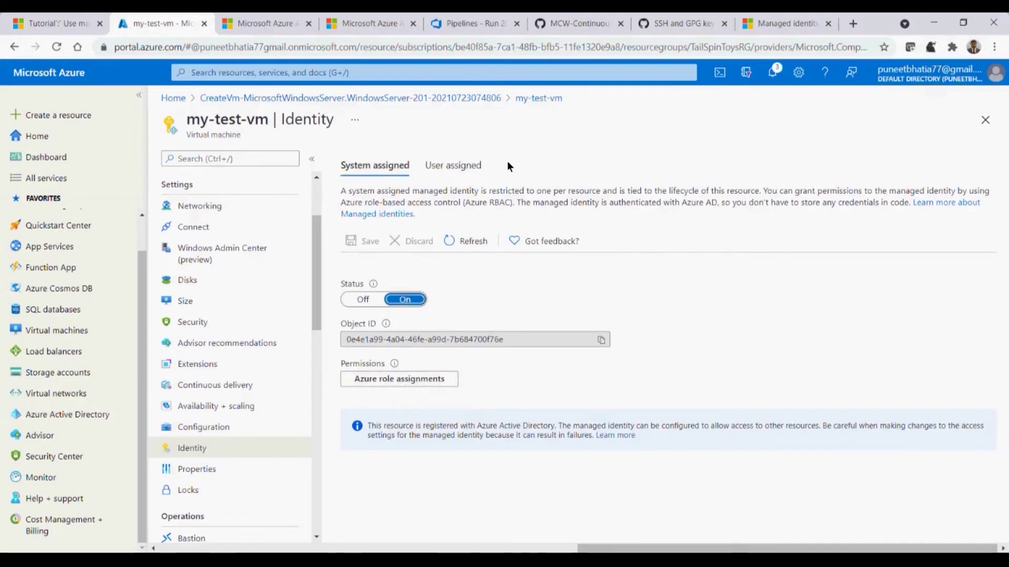
left_click(451, 166)
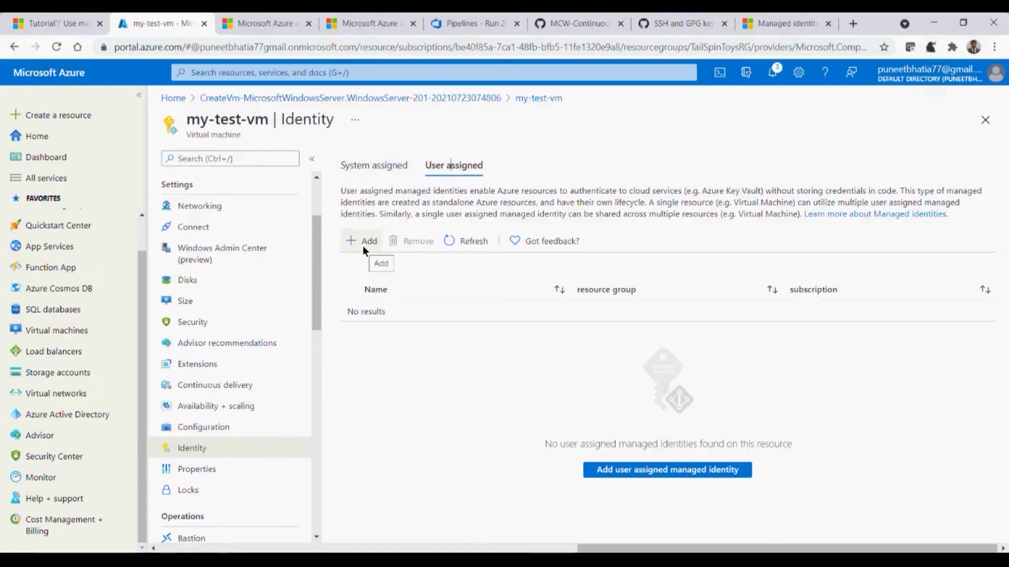
Return to the System assigned tab and highlight part of its identity description
left_click(392, 166)
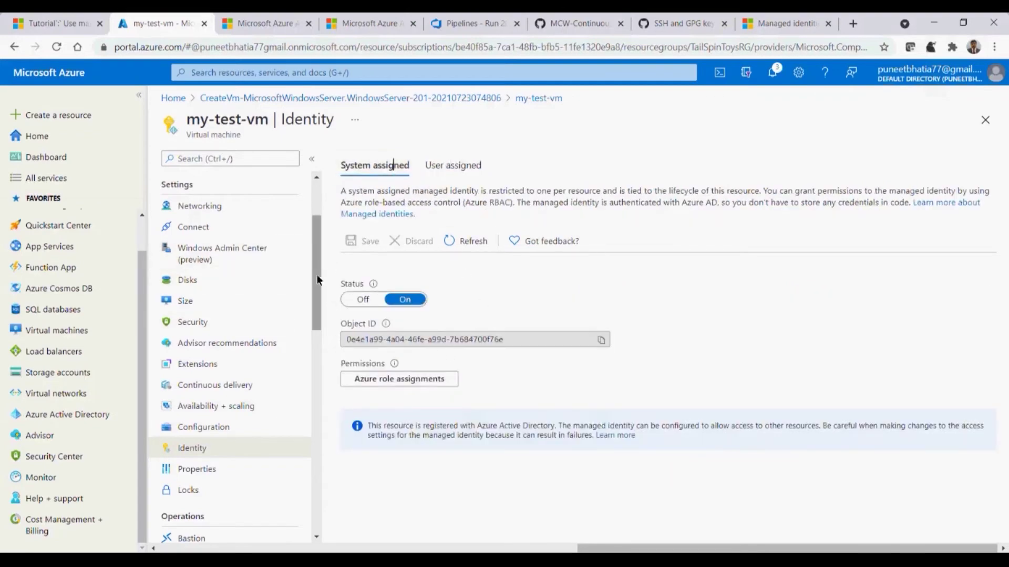
mouse_move(314, 278)
left_mouse_down()
mouse_move(316, 249)
mouse_move(310, 259)
left_mouse_up()
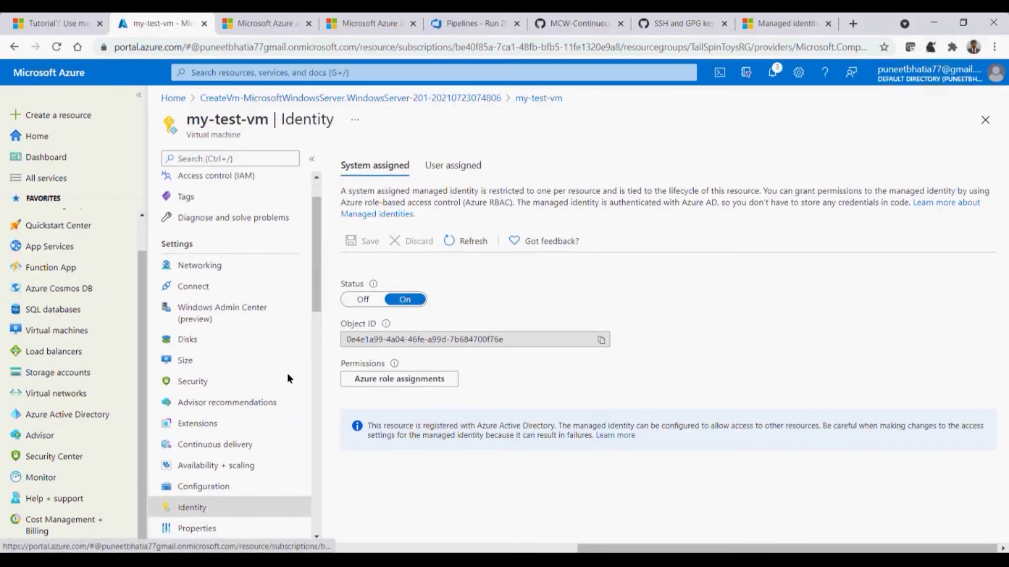
left_click_drag(317, 286, 306, 324)
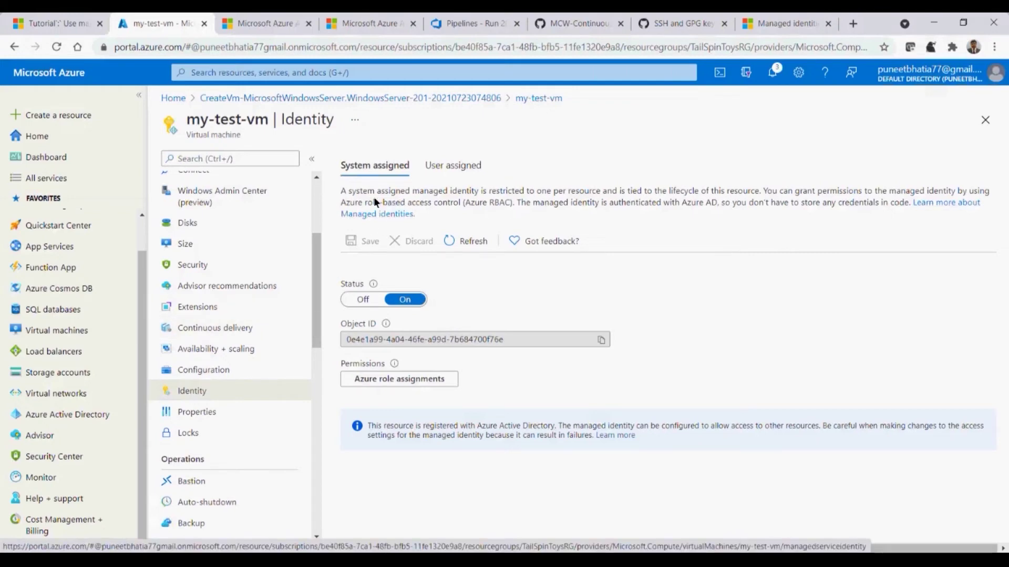
left_click_drag(376, 191, 633, 185)
left_click(638, 194)
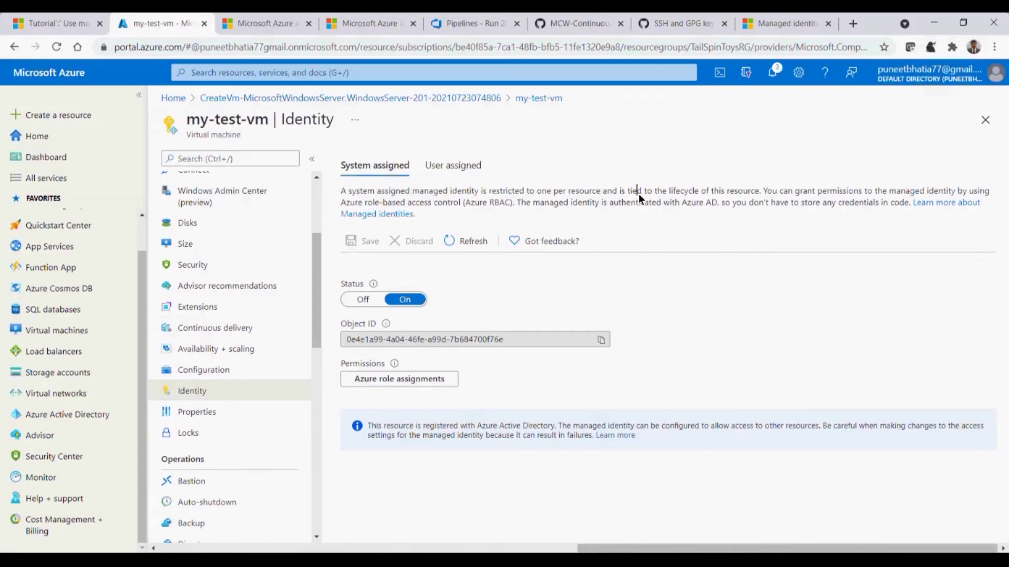
Highlight the tied-to-resource and Azure RBAC wording, then open the identity's Azure role assignments
left_click_drag(617, 196, 653, 192)
left_click_drag(755, 187, 1000, 199)
left_click_drag(512, 197, 342, 203)
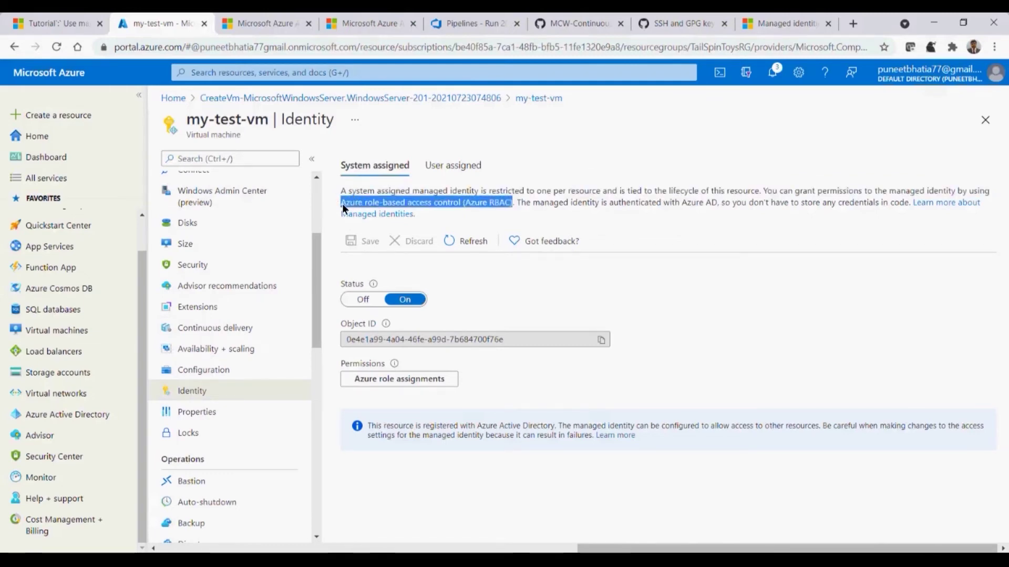
left_click(387, 381)
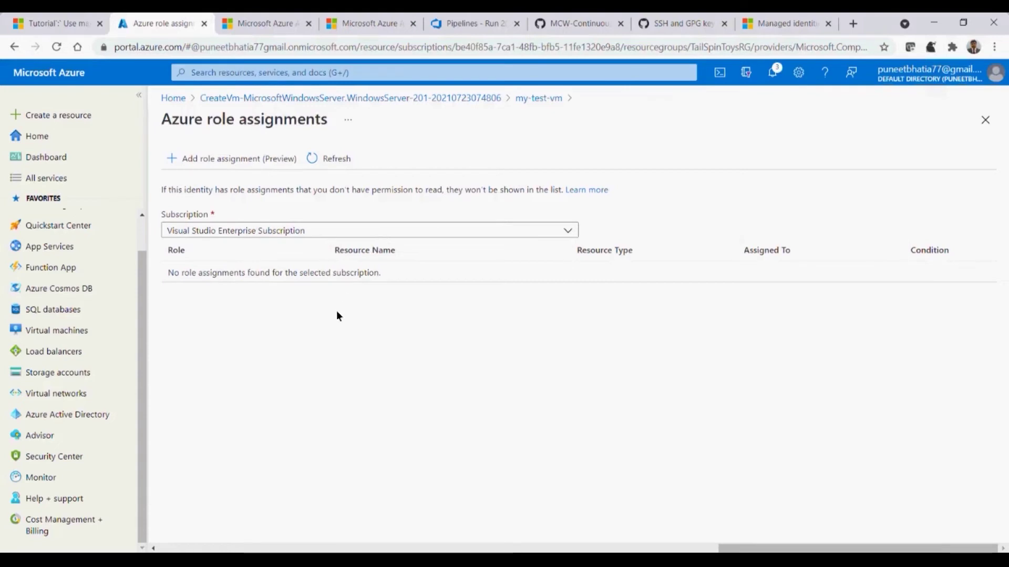
Start a role assignment, check its Scope options, discard it, and return to the CreateVm deployment overview
left_click(256, 159)
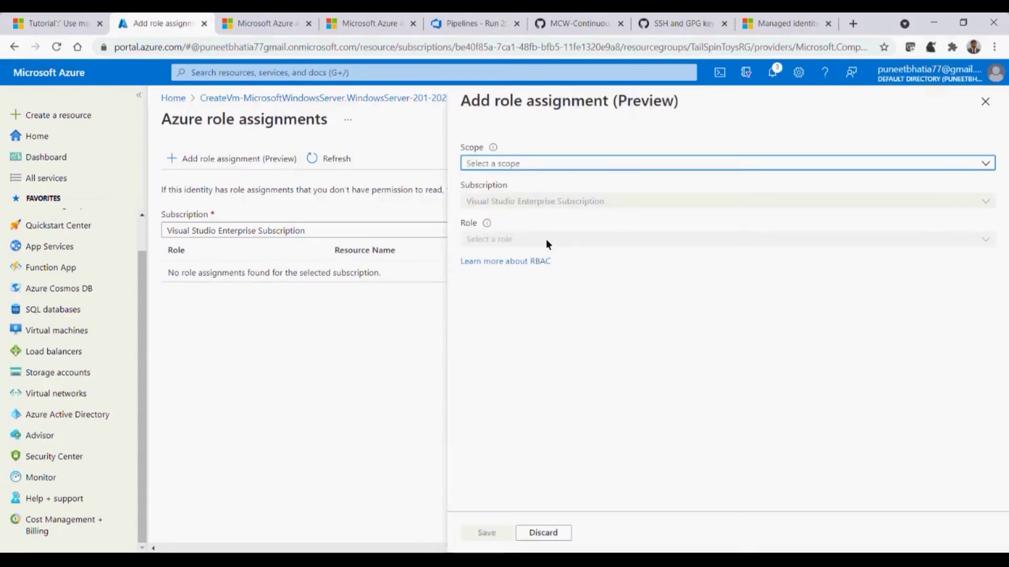
left_click(573, 164)
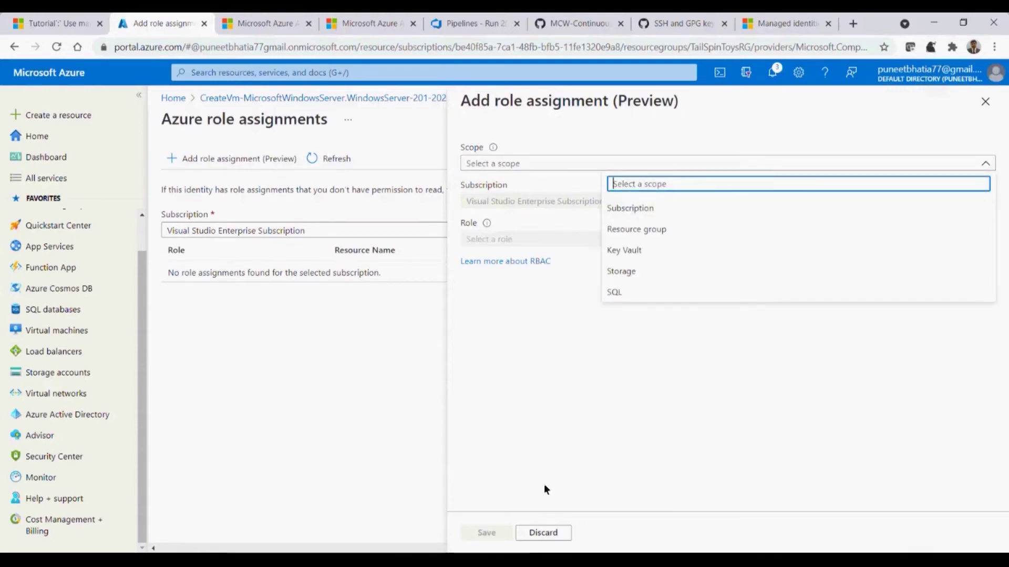
left_click(555, 530)
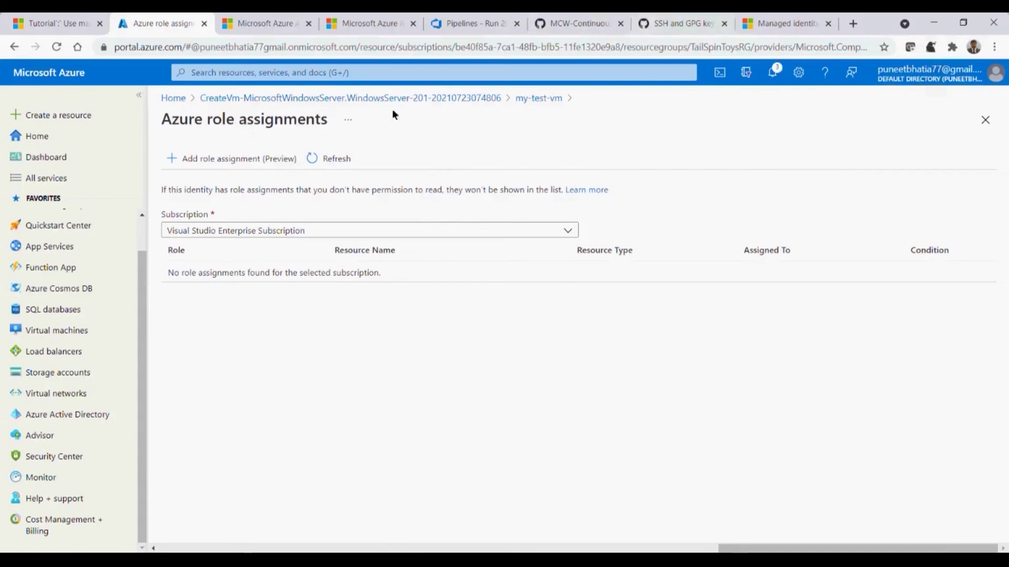
left_click(439, 99)
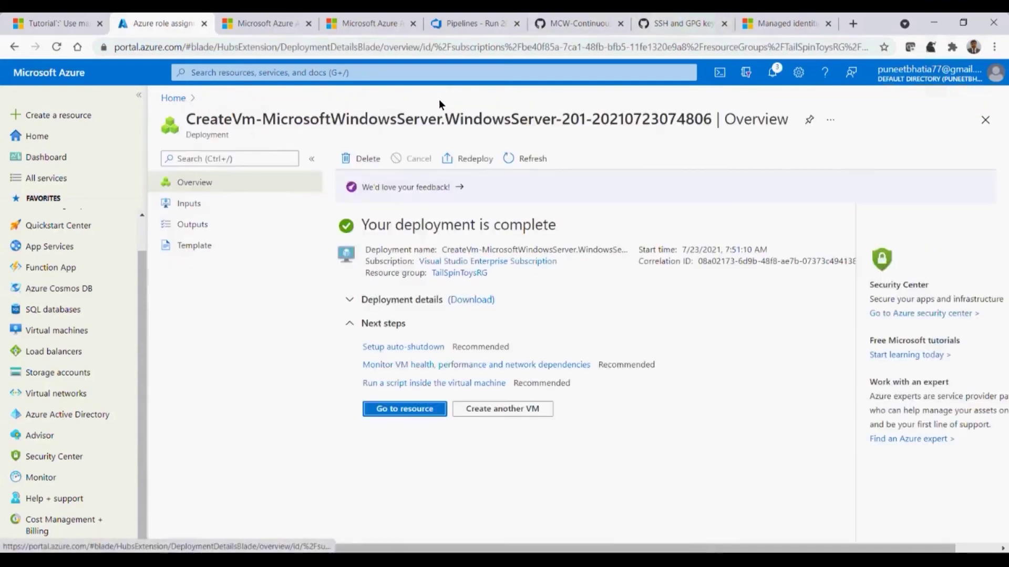
left_click(789, 23)
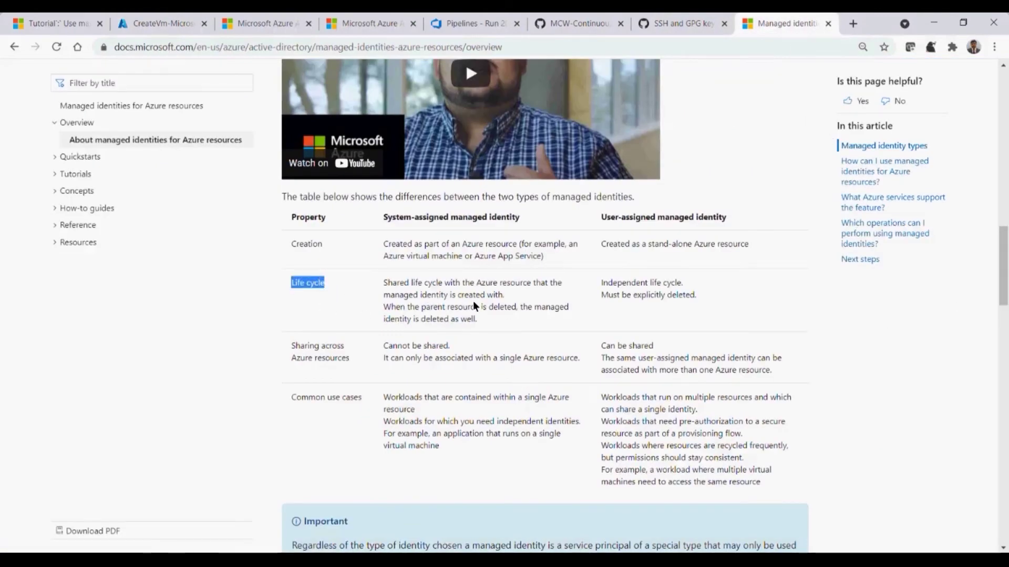
left_click_drag(387, 286, 535, 299)
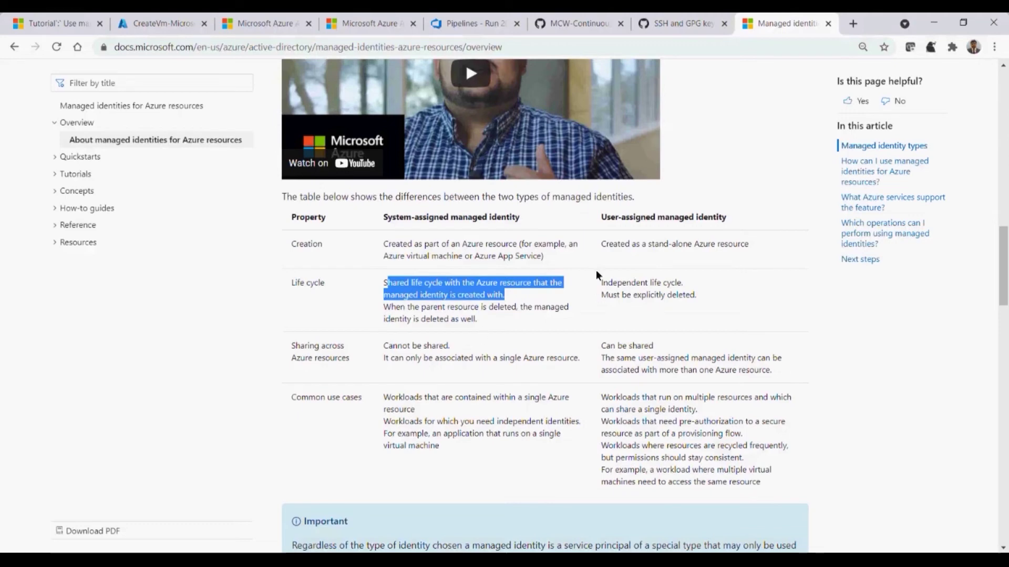
left_click_drag(595, 219, 596, 219)
left_click_drag(705, 221, 715, 220)
mouse_move(593, 286)
left_mouse_down()
mouse_move(718, 285)
mouse_move(634, 293)
mouse_move(592, 281)
left_mouse_up()
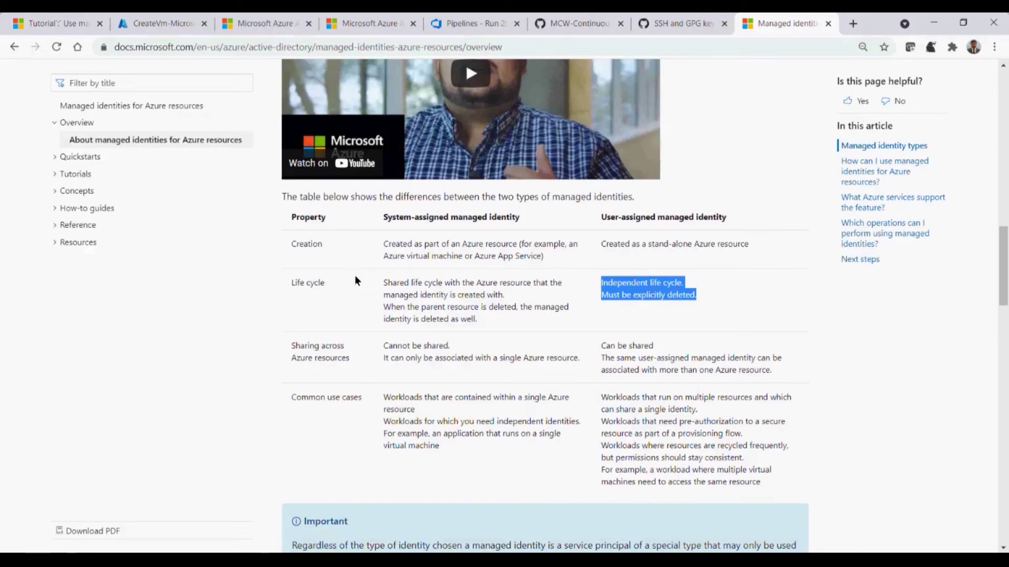
left_click(447, 311)
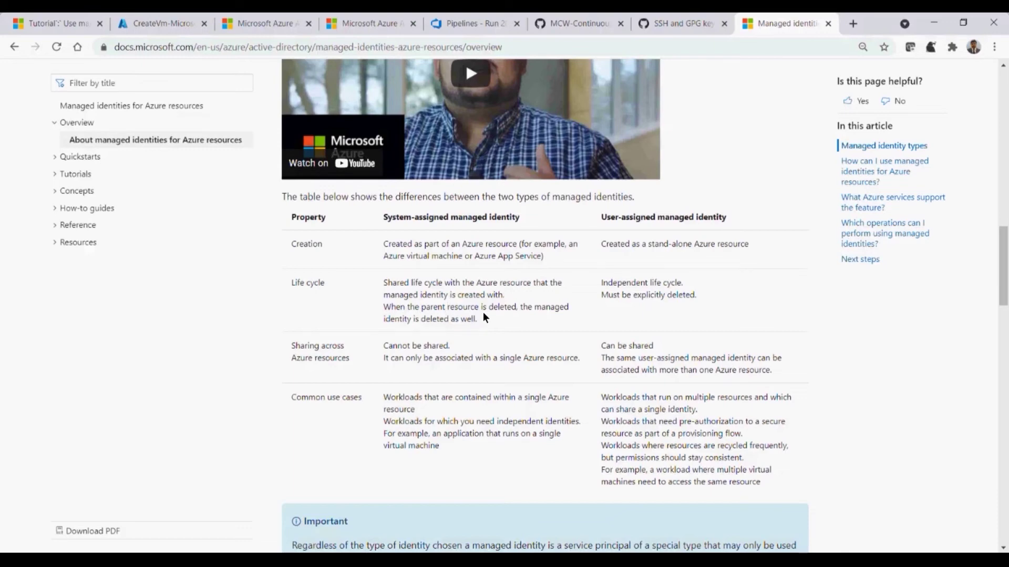
left_click(169, 21)
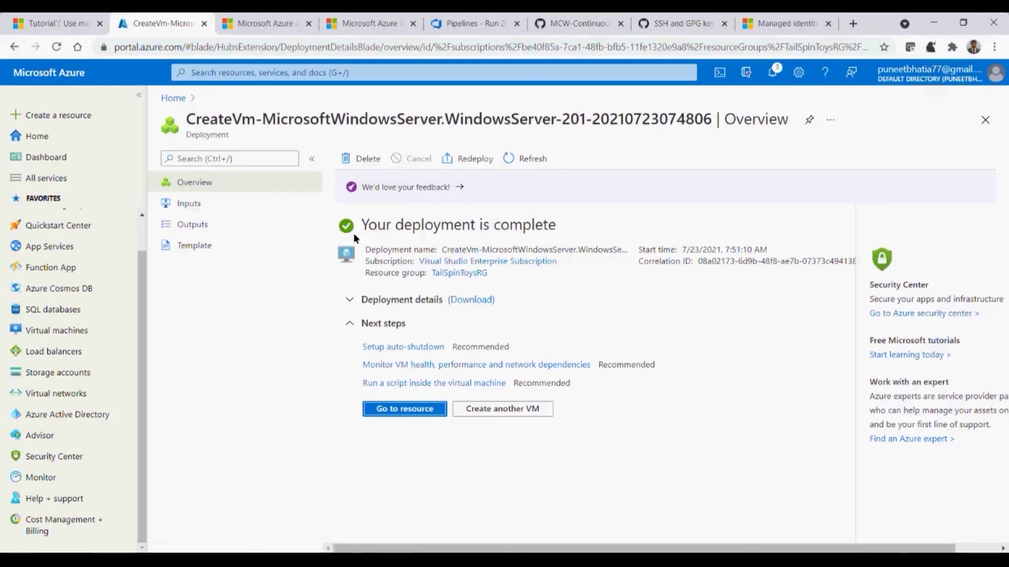
Go back to my-test-vm and open its Identity settings
left_click(14, 47)
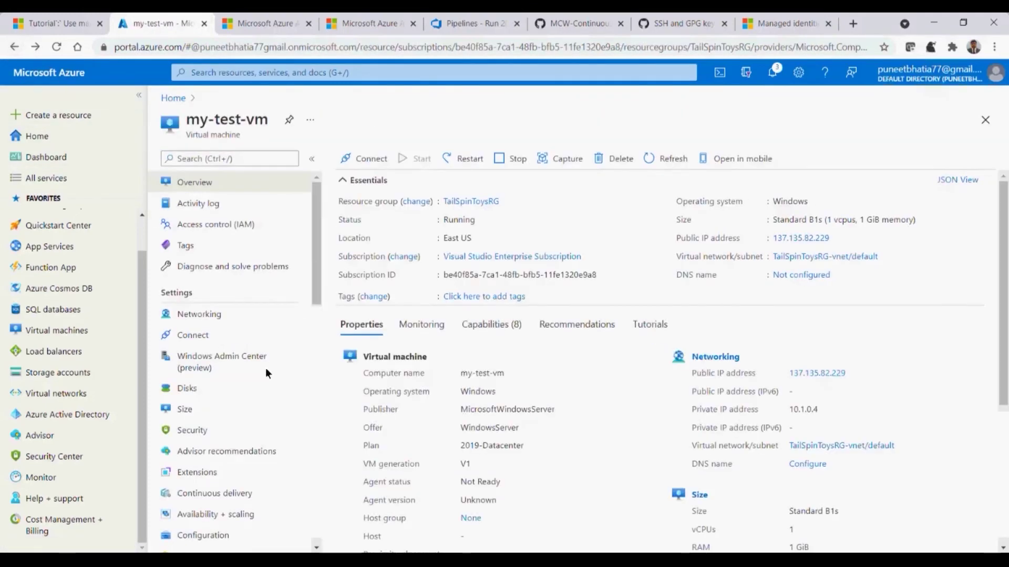
left_click_drag(314, 305, 317, 411)
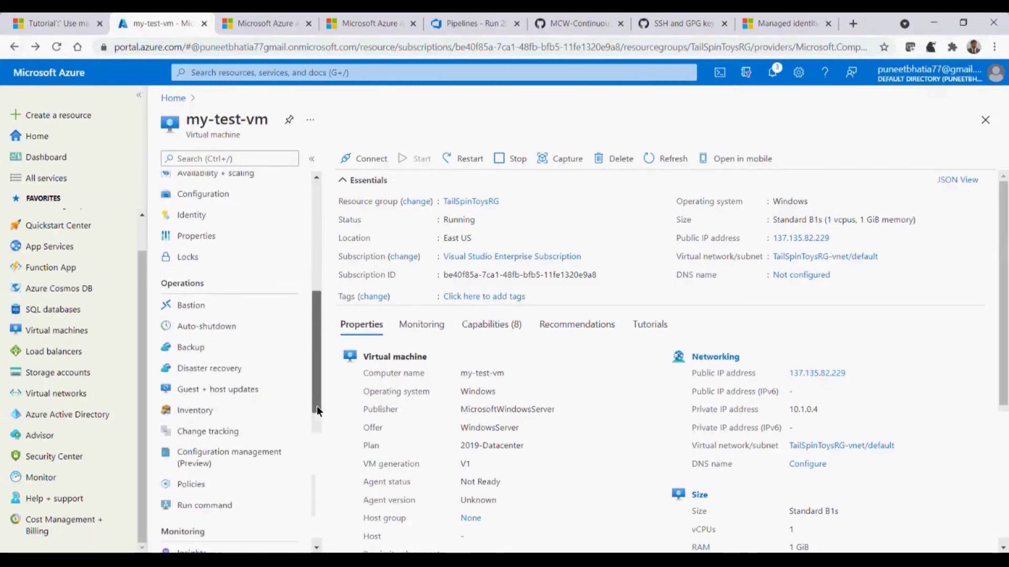
left_click(215, 215)
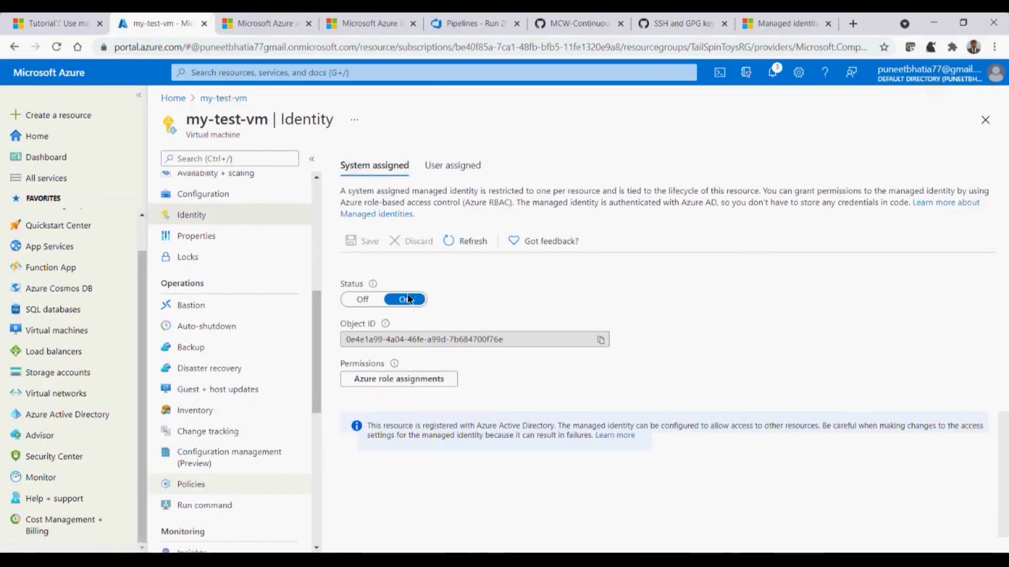
Highlight the VM name in the title, then switch to the Managed identities docs tab
double_click(226, 120)
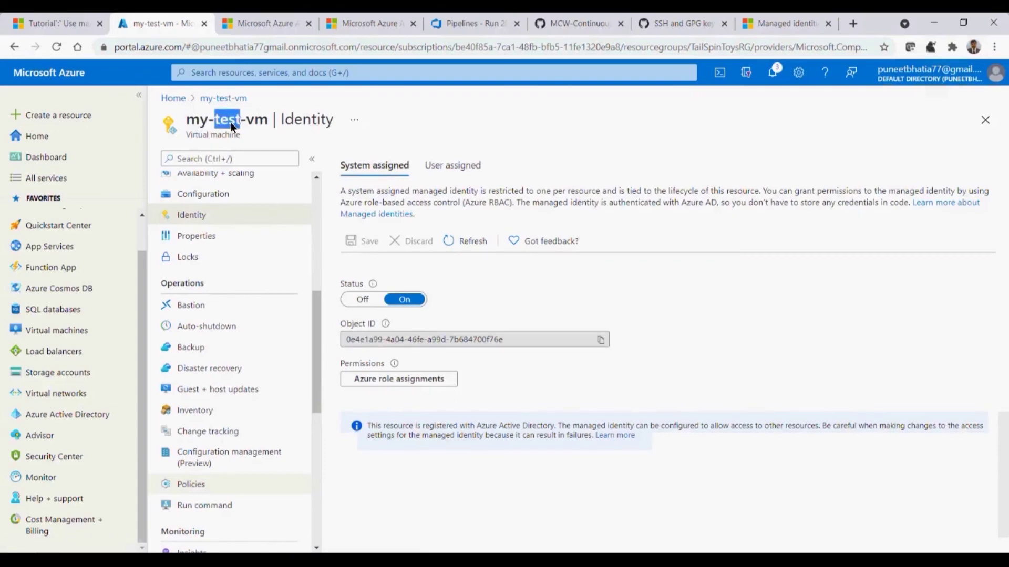
left_click_drag(260, 121, 219, 121)
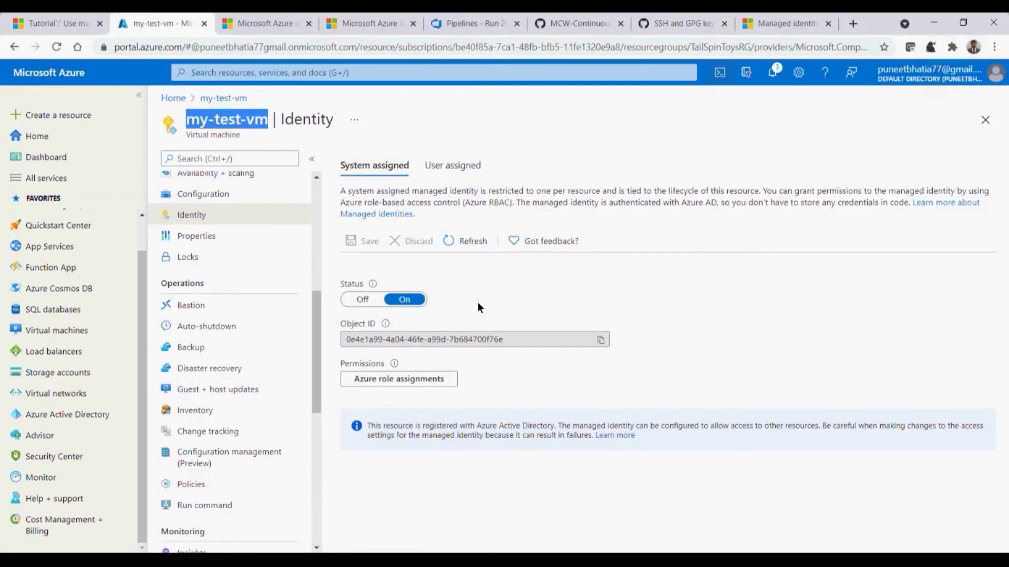
left_click(767, 23)
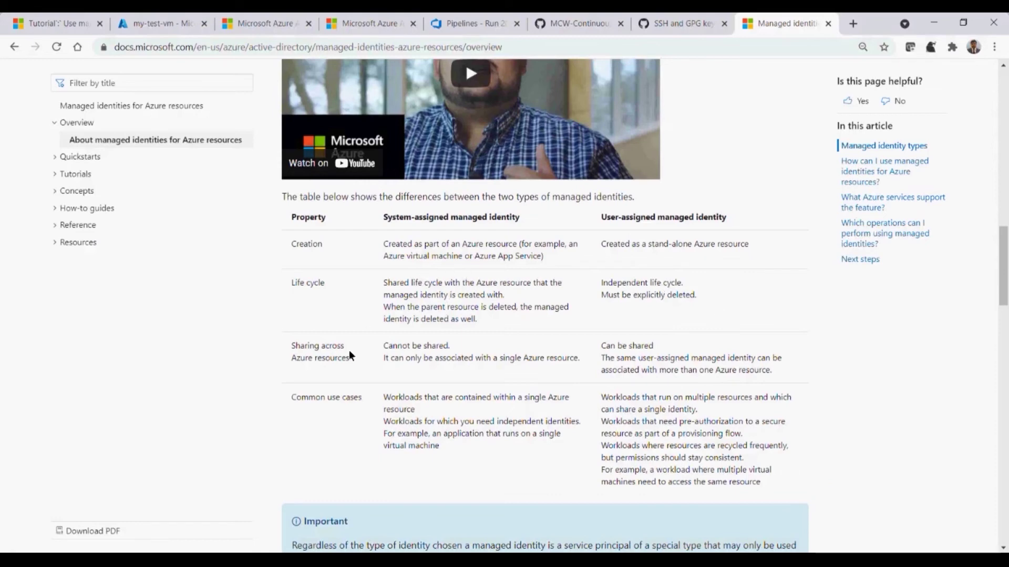
Highlight the Sharing across Azure resources row, then return to my-test-vm's Identity page
left_click_drag(469, 352, 391, 344)
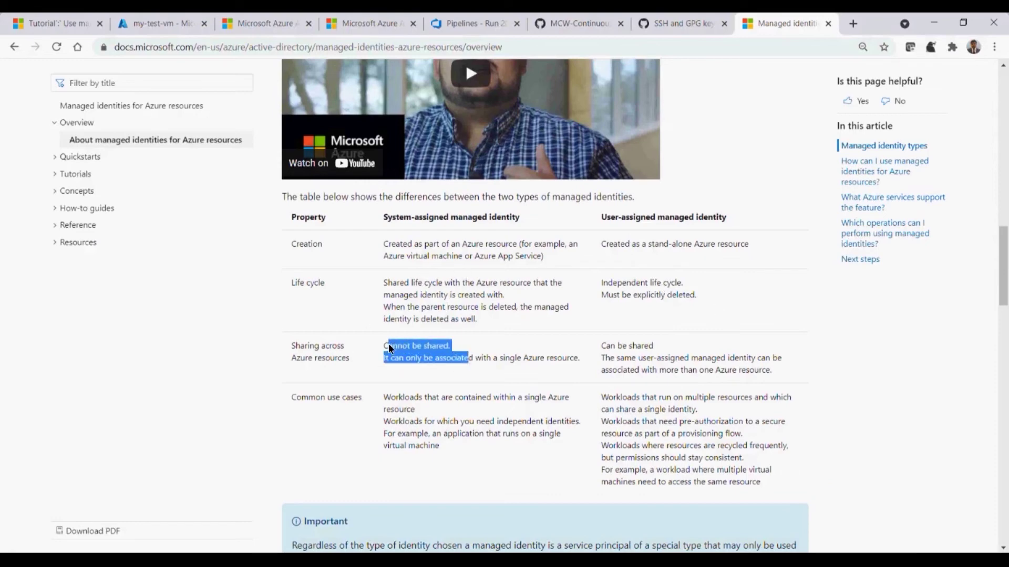
left_click_drag(655, 347, 314, 347)
left_click(417, 361)
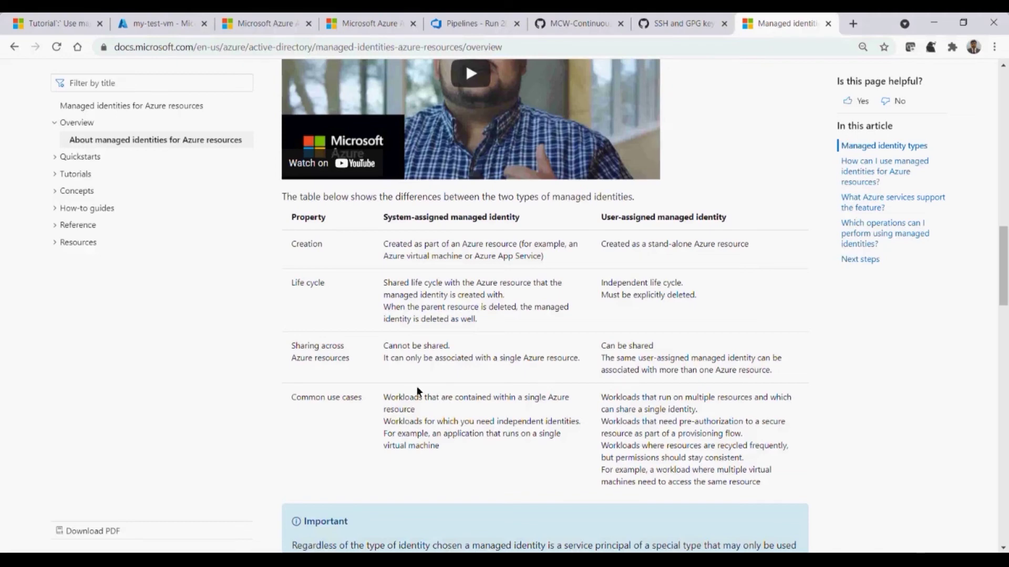
left_click_drag(352, 360, 294, 347)
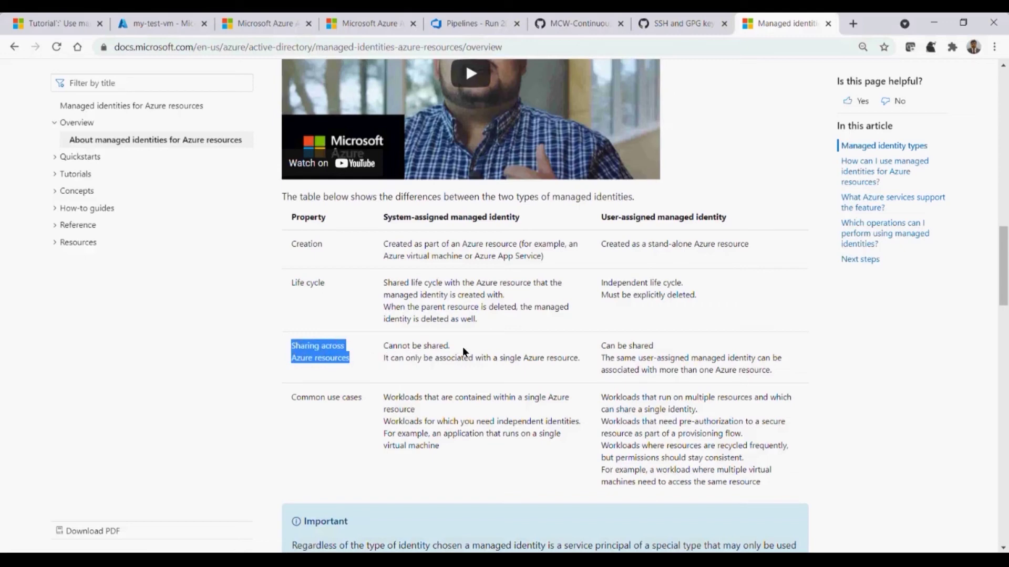
left_click(175, 21)
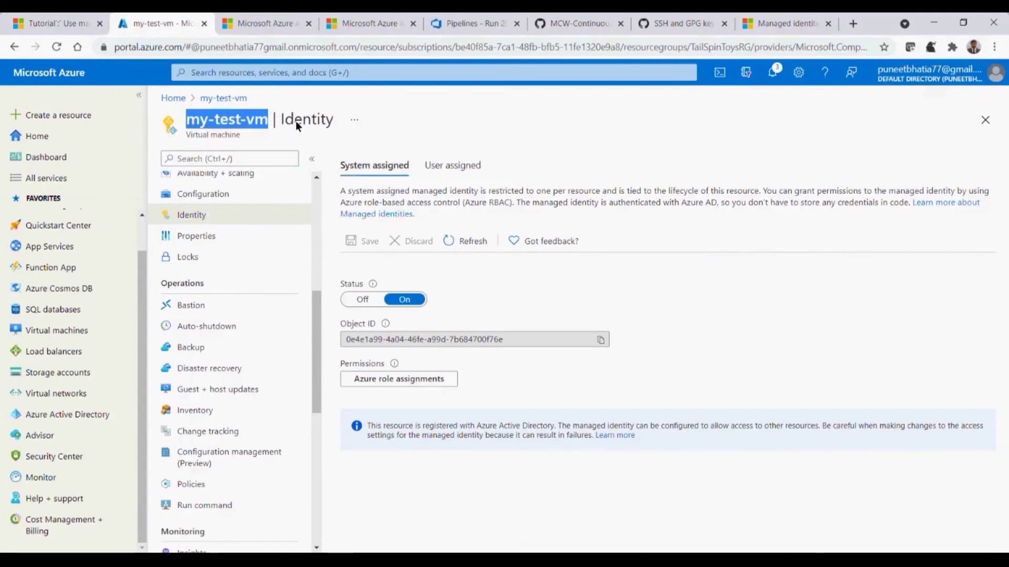
Highlight 'vm' in the VM name, then go back to the Managed identities docs tab
double_click(256, 122)
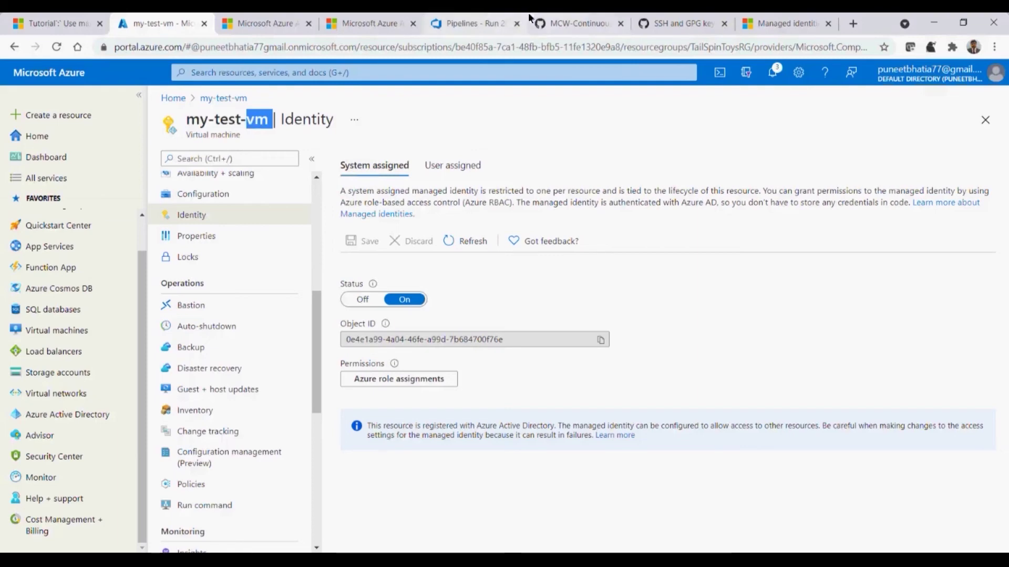
left_click(456, 20)
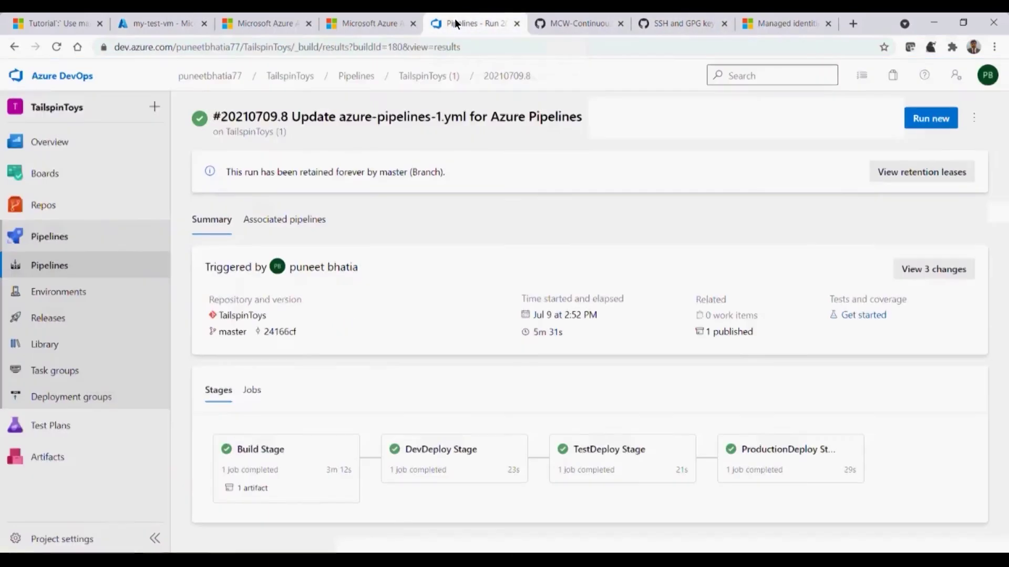
left_click(740, 21)
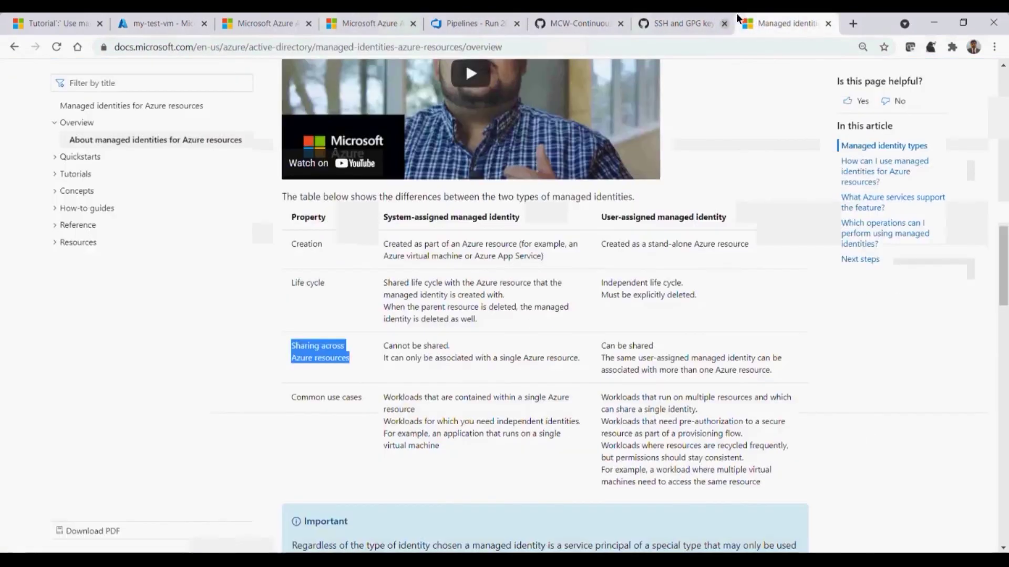
left_click_drag(776, 368, 614, 346)
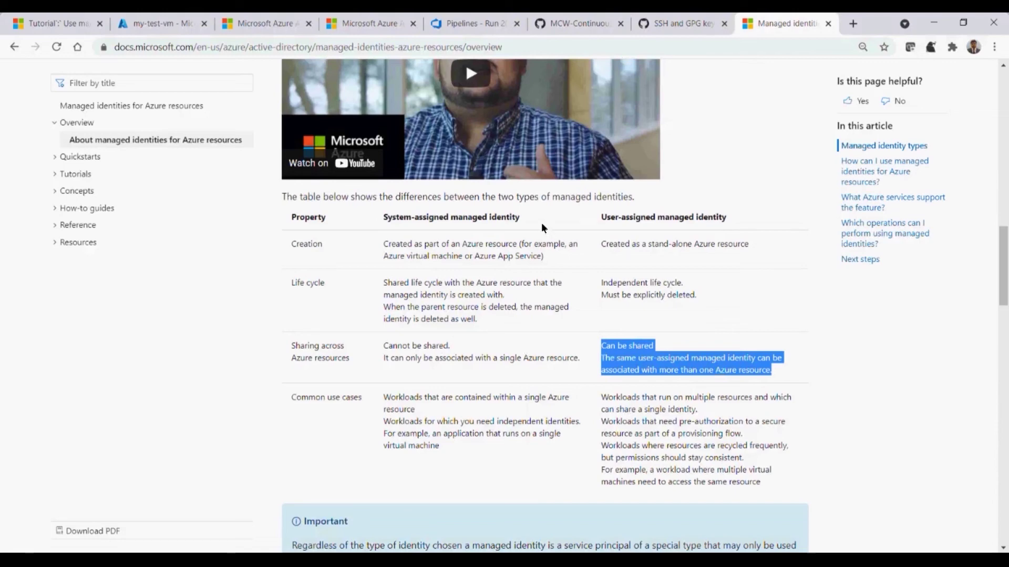
left_click_drag(541, 223, 451, 219)
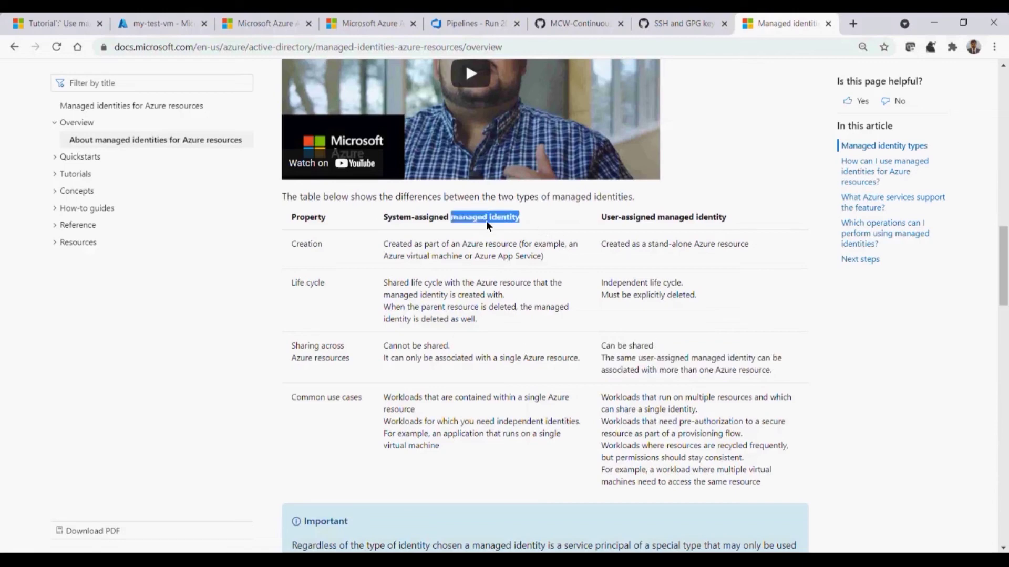
double_click(403, 219)
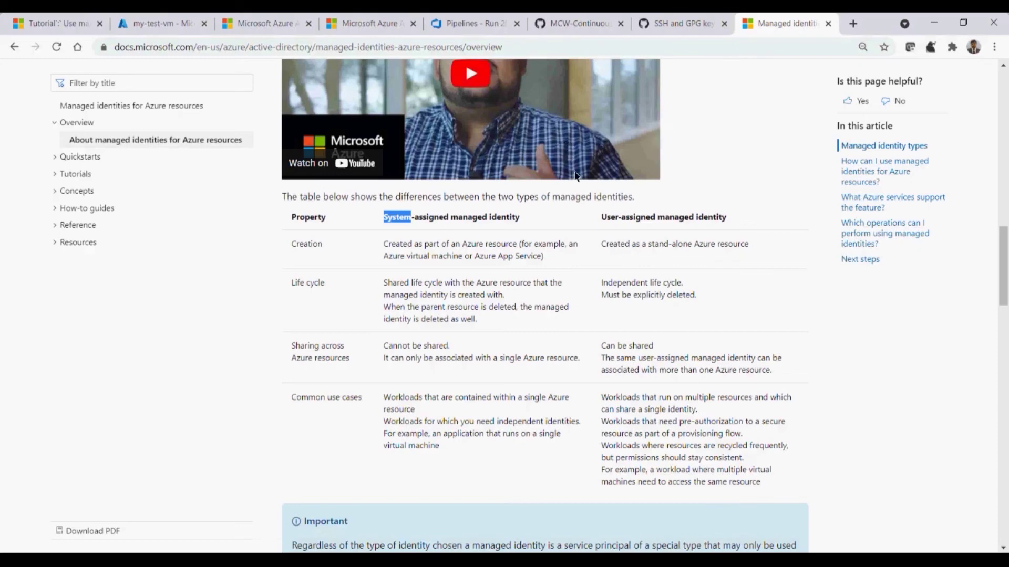
double_click(605, 218)
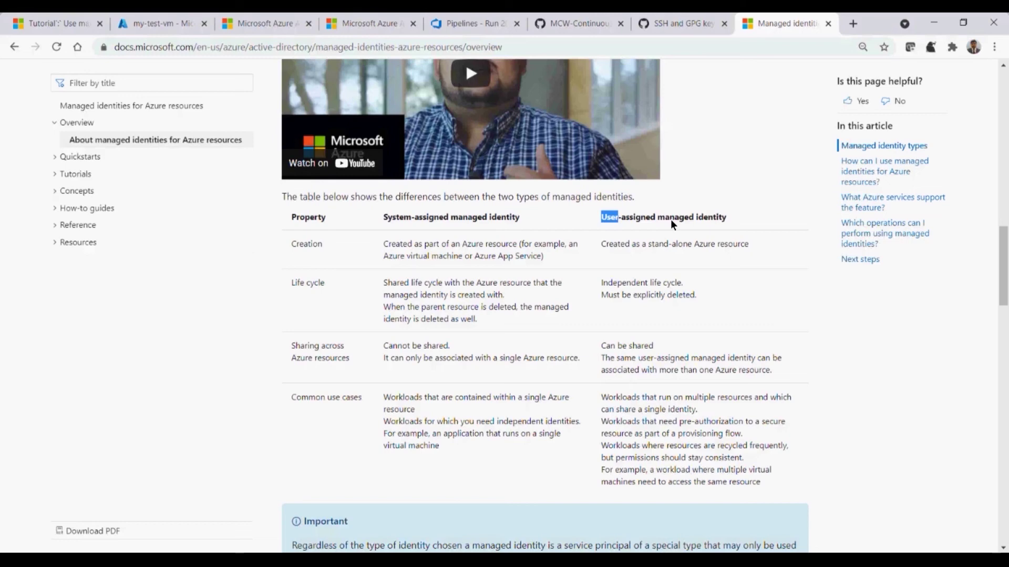
left_click_drag(666, 345, 590, 341)
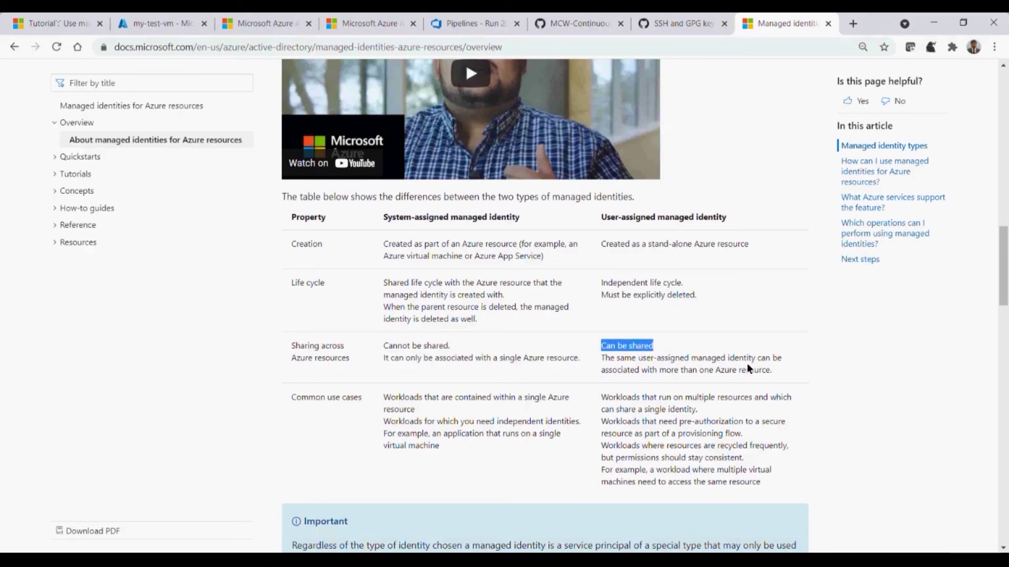
left_click_drag(635, 369, 767, 375)
left_click(733, 379)
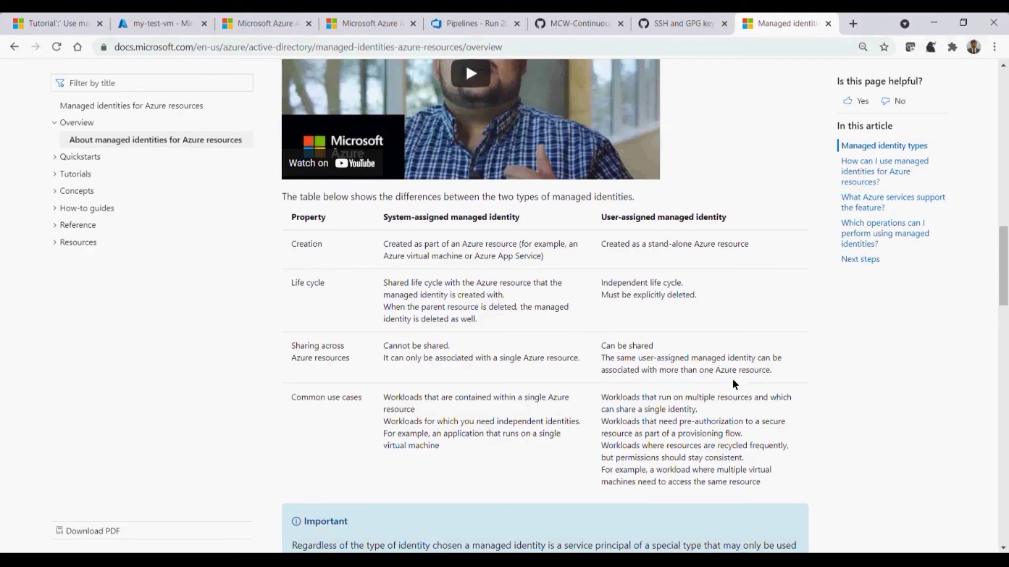
left_click_drag(384, 284, 471, 319)
left_click_drag(783, 368, 680, 361)
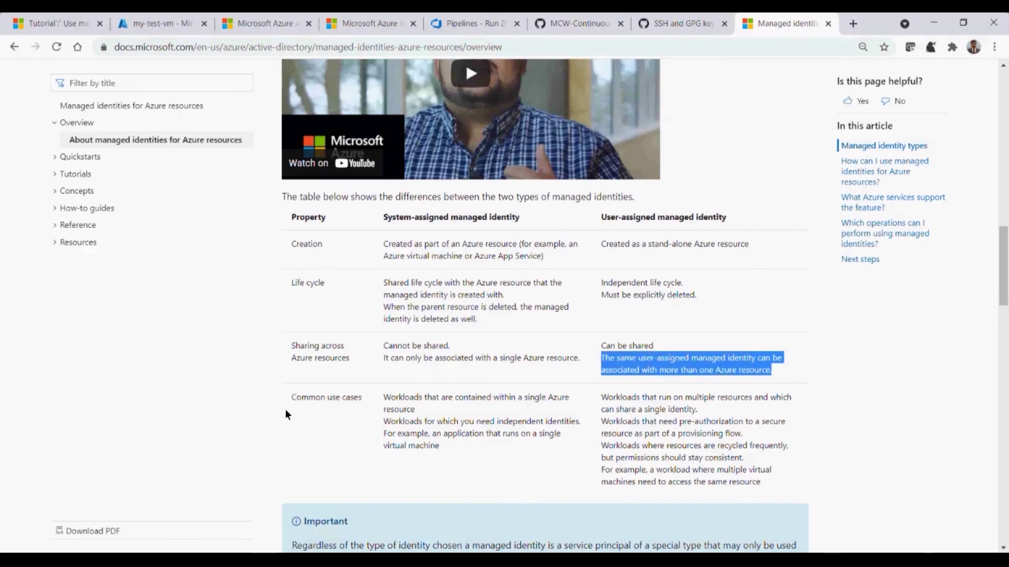
left_click_drag(291, 399, 357, 398)
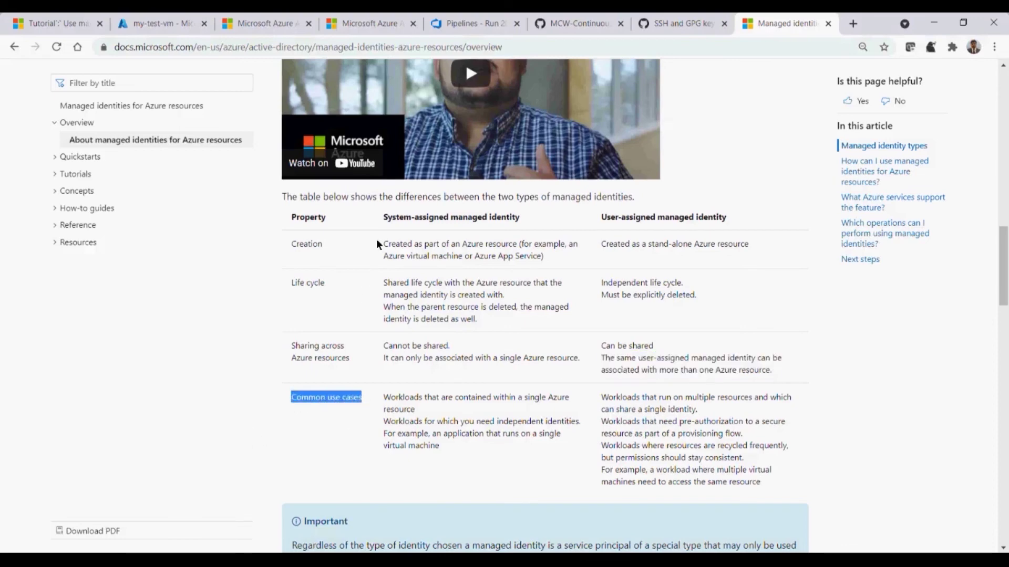
Highlight both identity-type headings and the single virtual machine example, then scroll down the article
left_click_drag(384, 219, 526, 218)
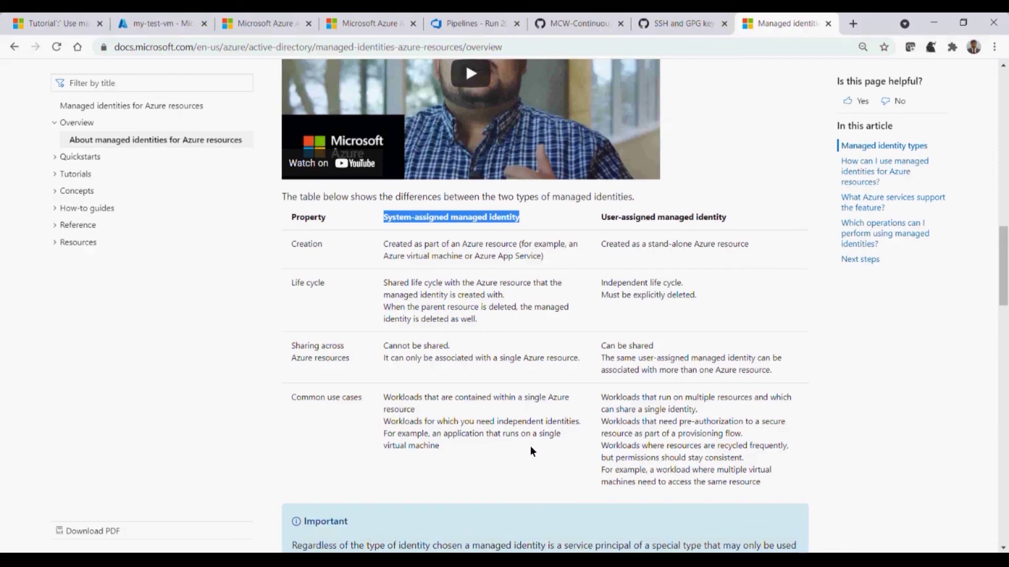
left_click_drag(440, 444, 396, 437)
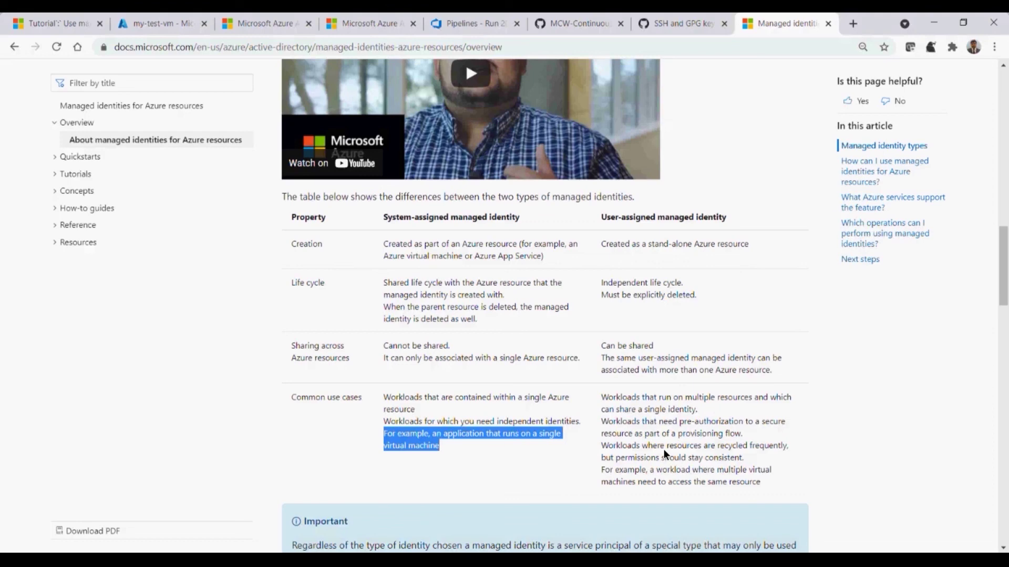
left_click_drag(741, 213, 622, 210)
left_click_drag(550, 212, 377, 225)
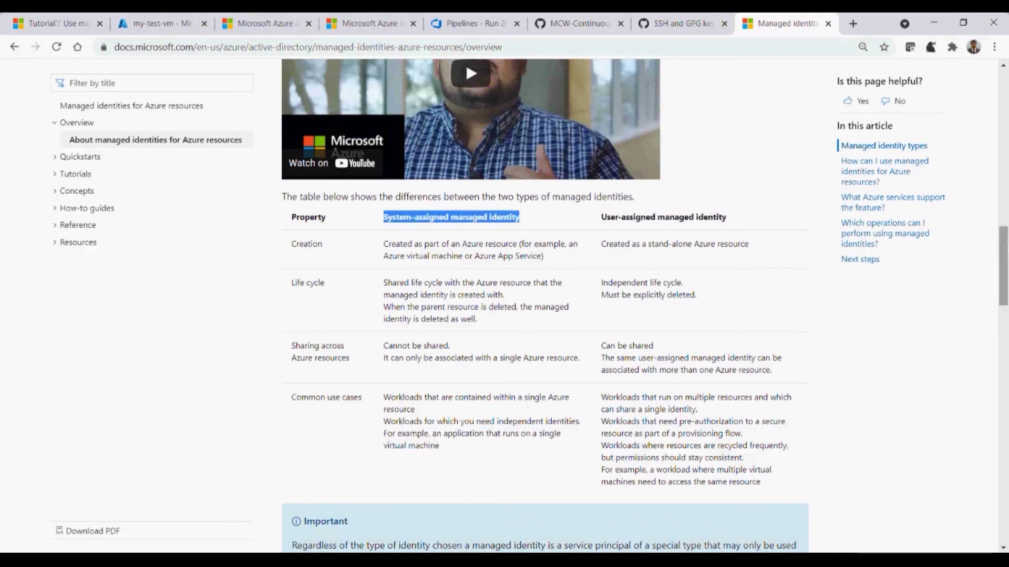
left_click_drag(1007, 251, 1006, 277)
scroll(484, 294, "down", 5)
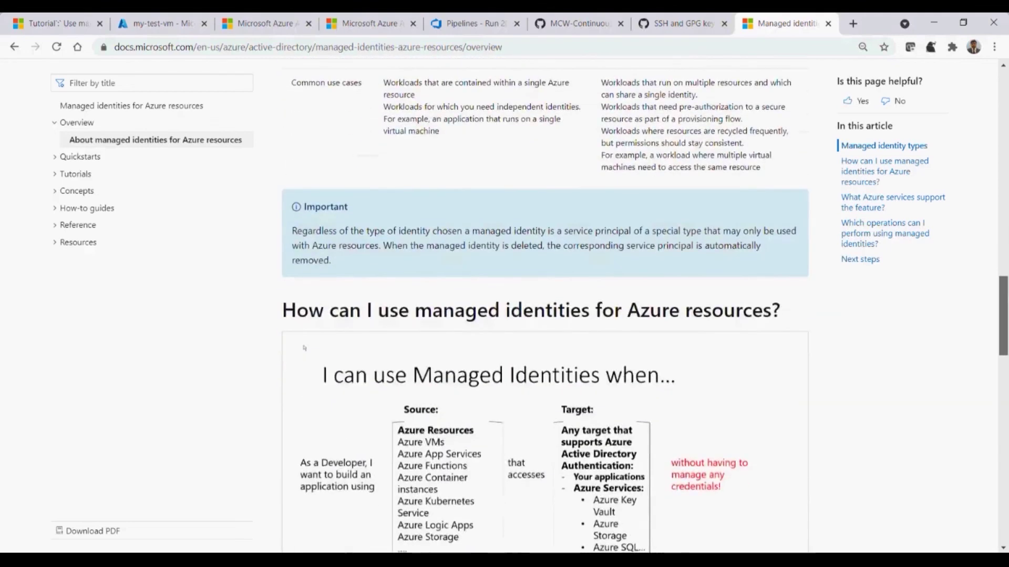
left_click_drag(486, 171, 771, 173)
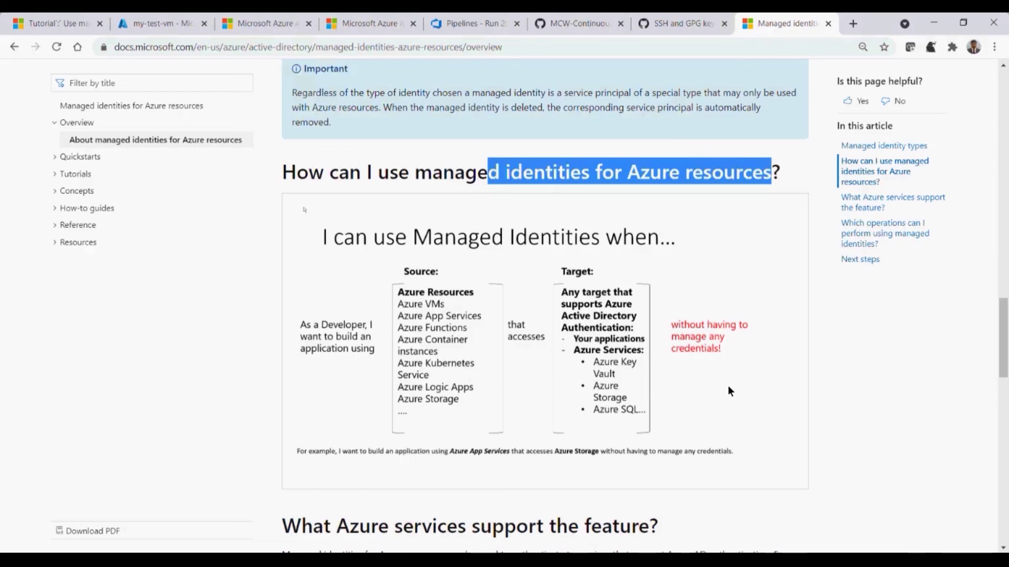
left_click_drag(1004, 333, 999, 394)
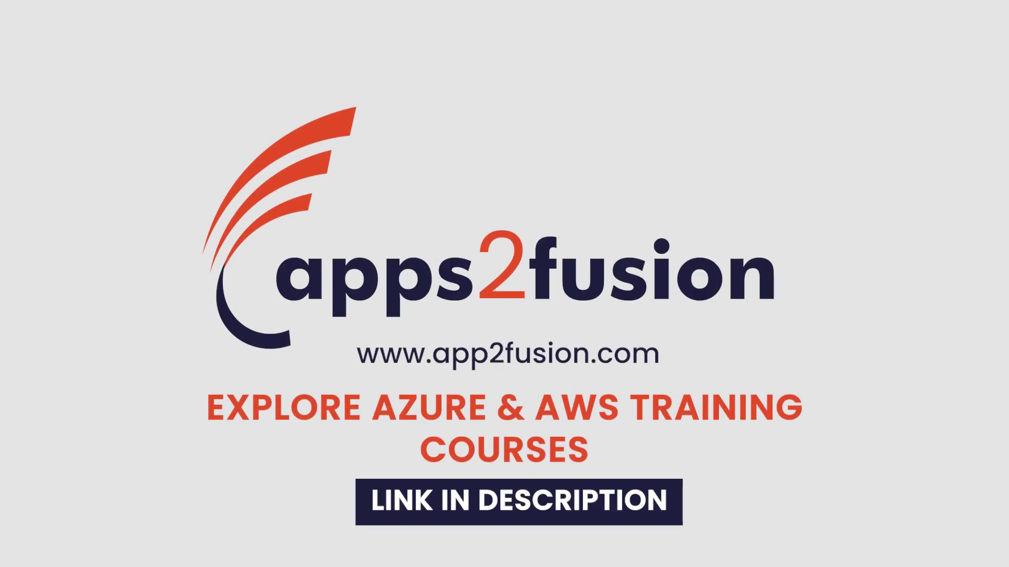